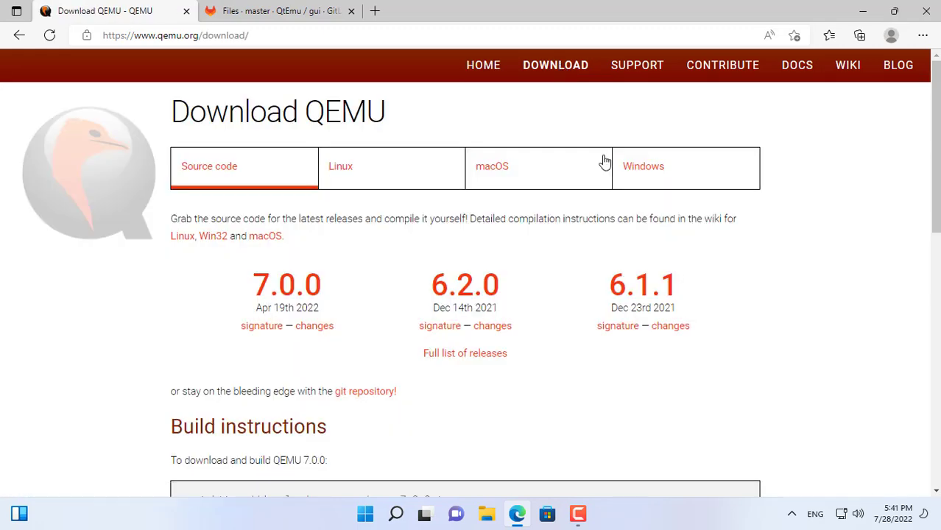
# Download the 64-bit QEMU installer for Windows, qemu-w64-setup-20220419.exe, from the QEMU download page.
pyautogui.click(654, 189)
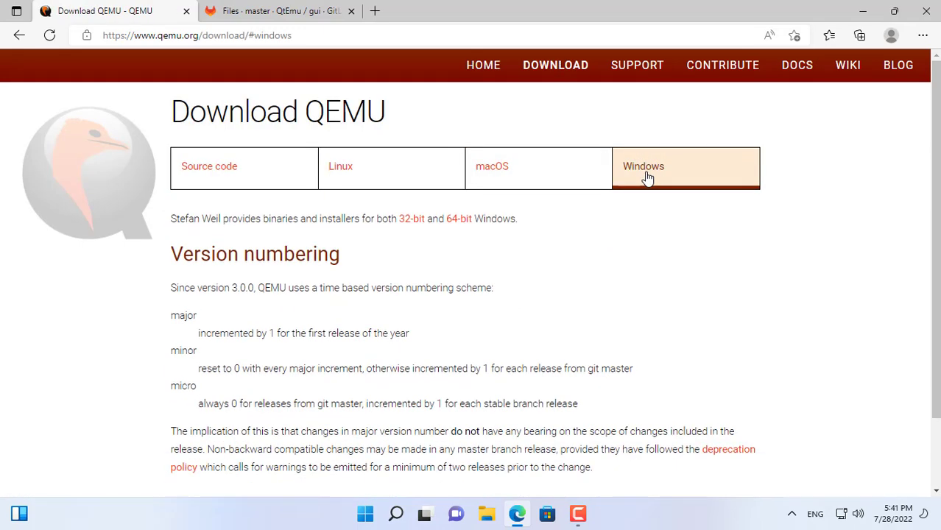
pyautogui.click(470, 227)
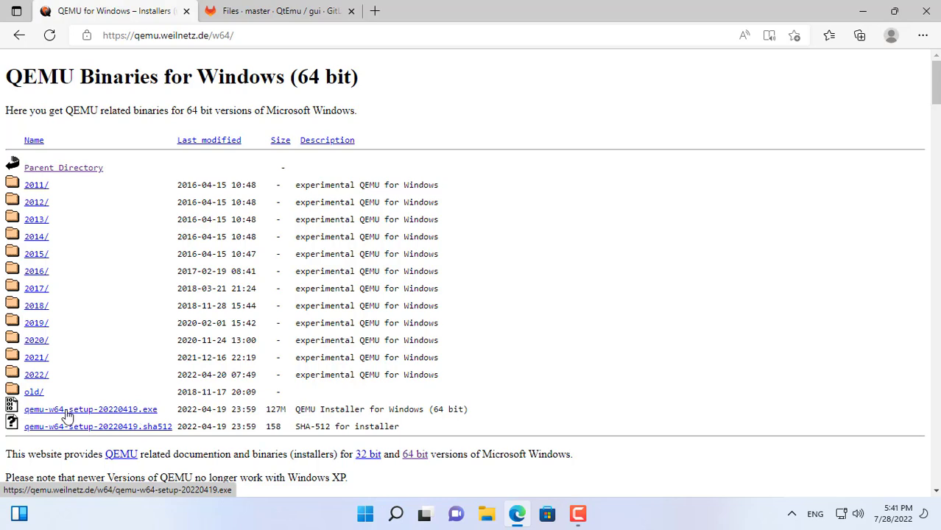
pyautogui.click(112, 415)
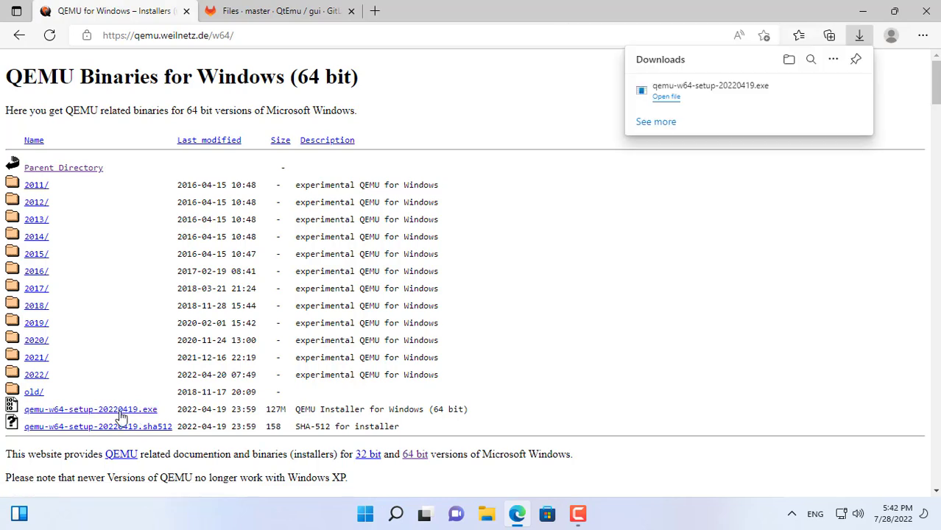
# Run the downloaded QEMU installer in English and complete the setup.
pyautogui.click(665, 98)
pyautogui.click(863, 11)
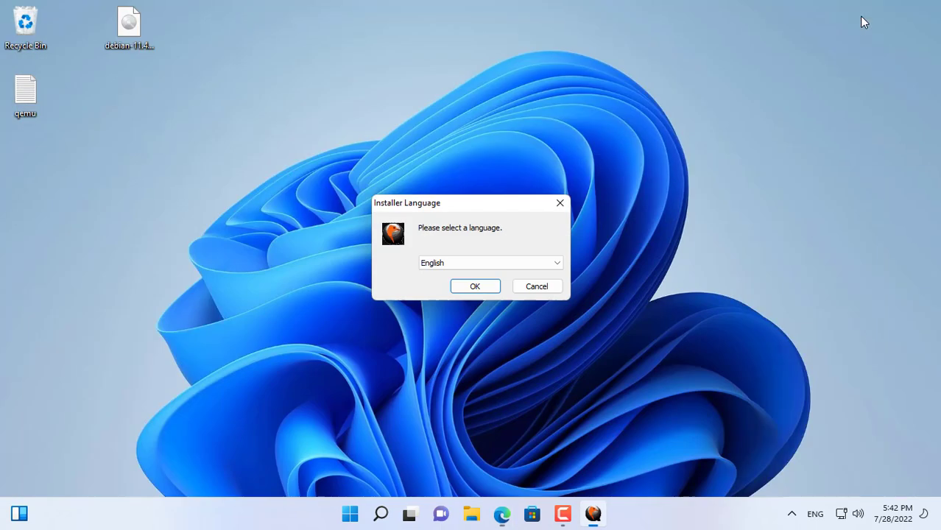
pyautogui.click(475, 288)
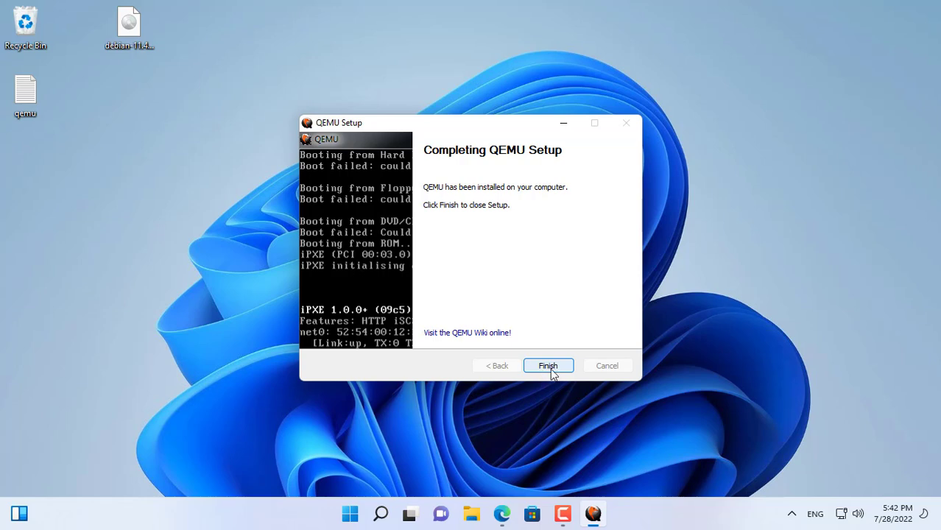
pyautogui.click(550, 368)
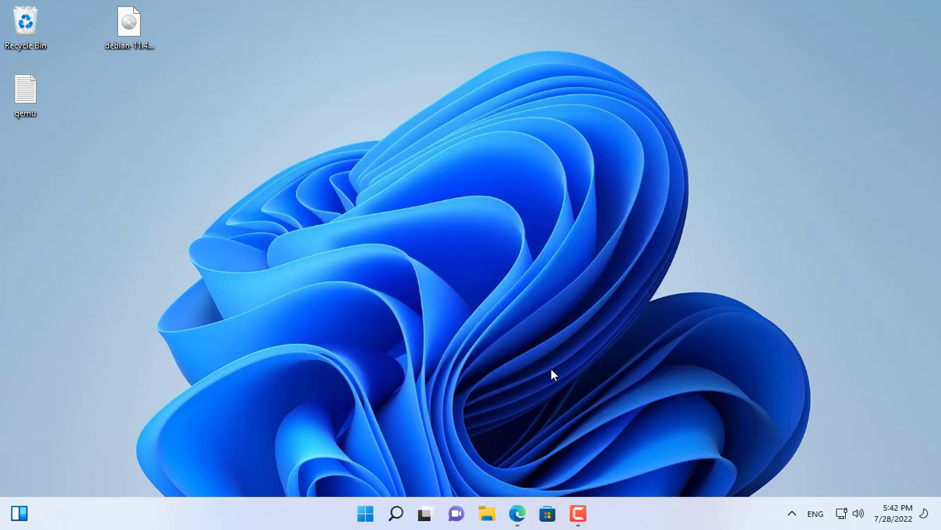
# Download the QtEmu installer for Windows x86_64 from the QtEmu GitLab README.
pyautogui.click(517, 514)
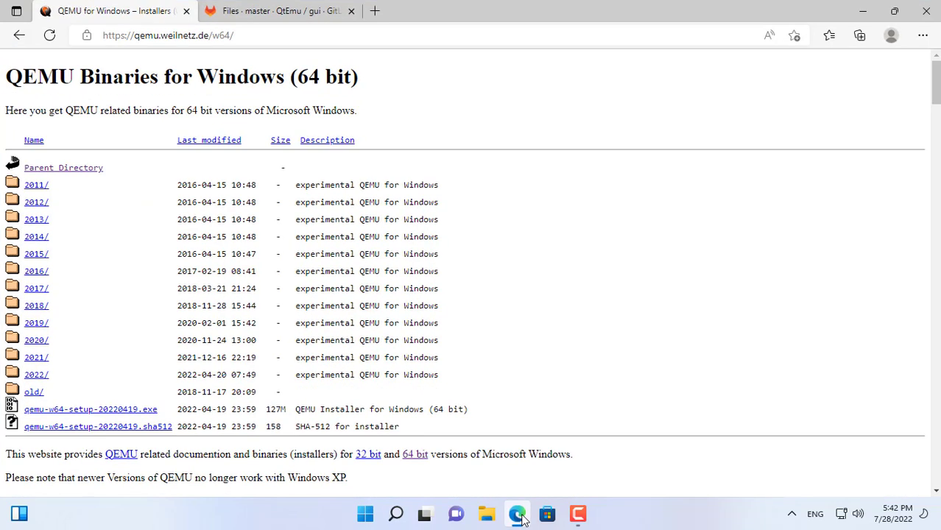
pyautogui.click(297, 19)
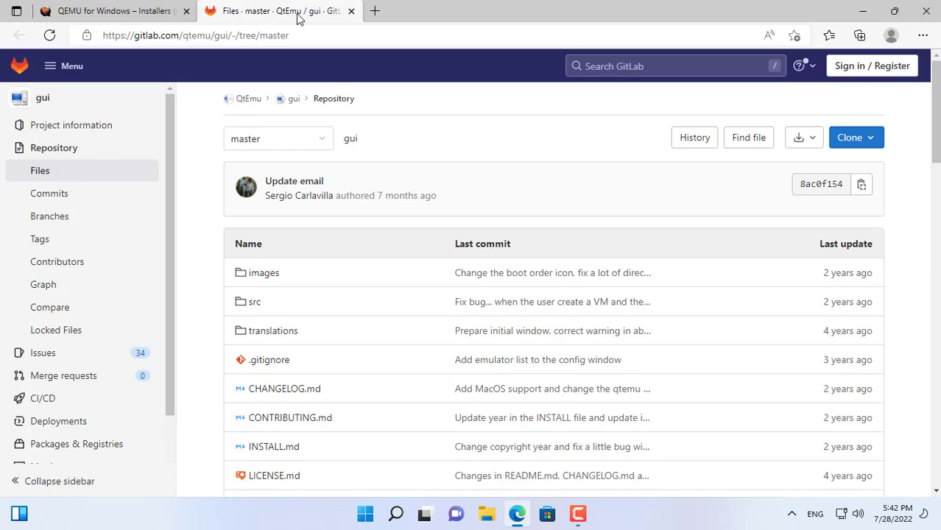
pyautogui.scroll(-8, 370, 168)
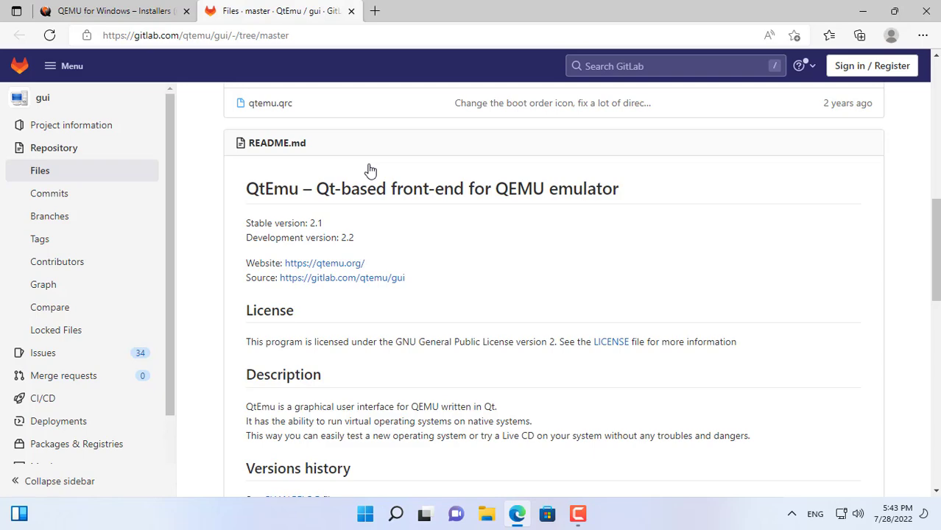
pyautogui.scroll(-5, 370, 170)
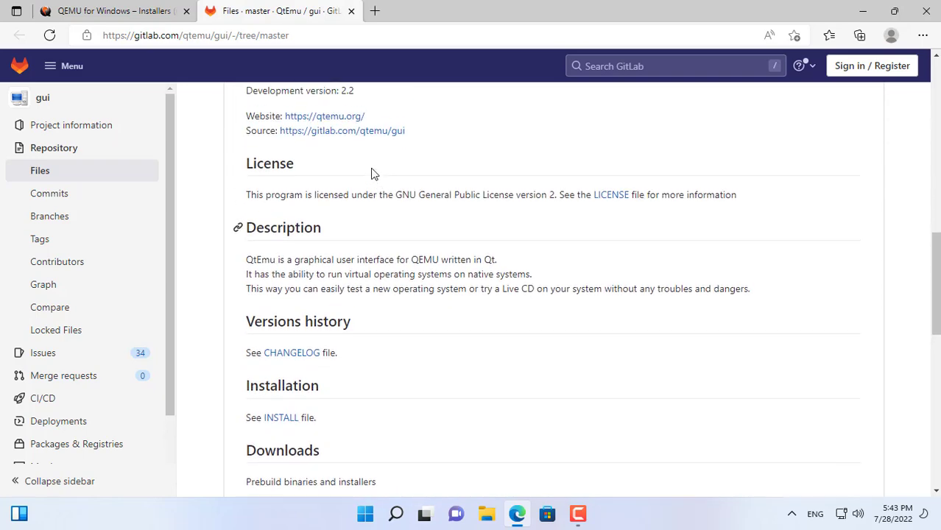
pyautogui.scroll(-4, 372, 173)
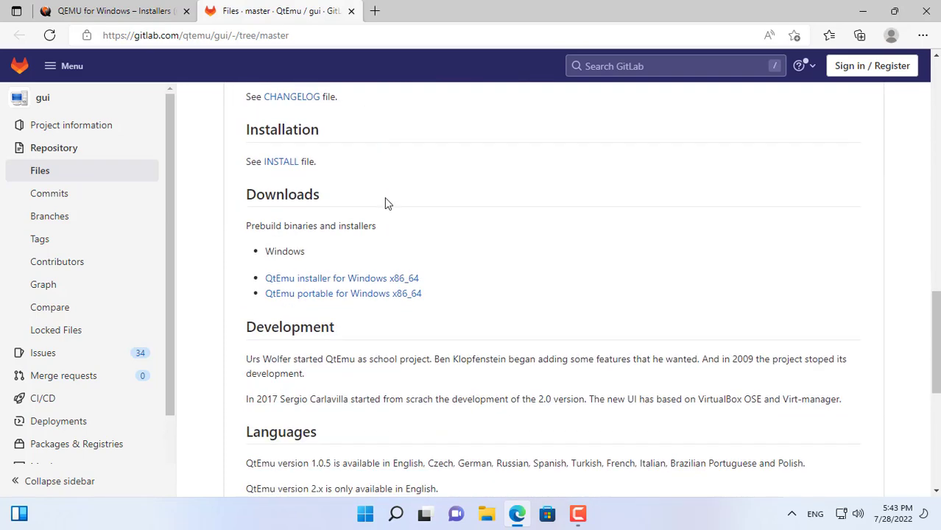
pyautogui.click(401, 279)
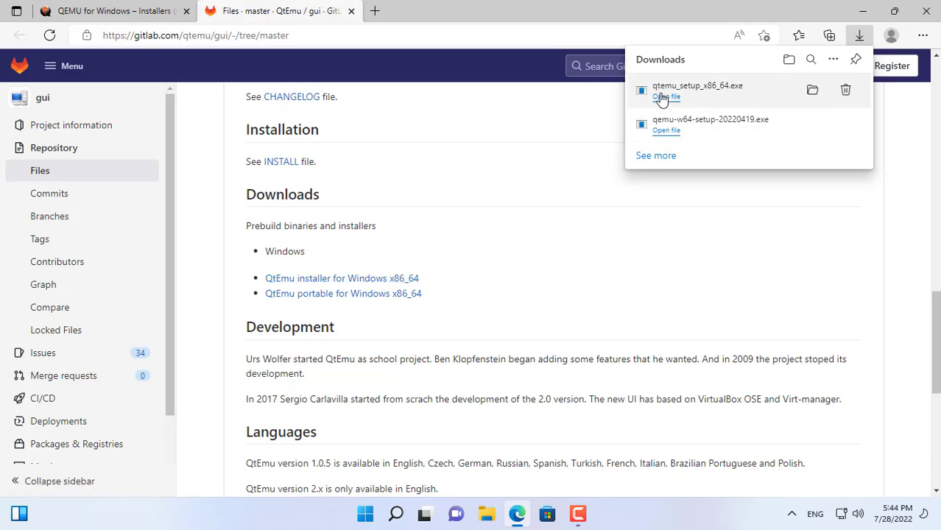
# Run the QtEmu setup wizard and complete it.
pyautogui.click(666, 100)
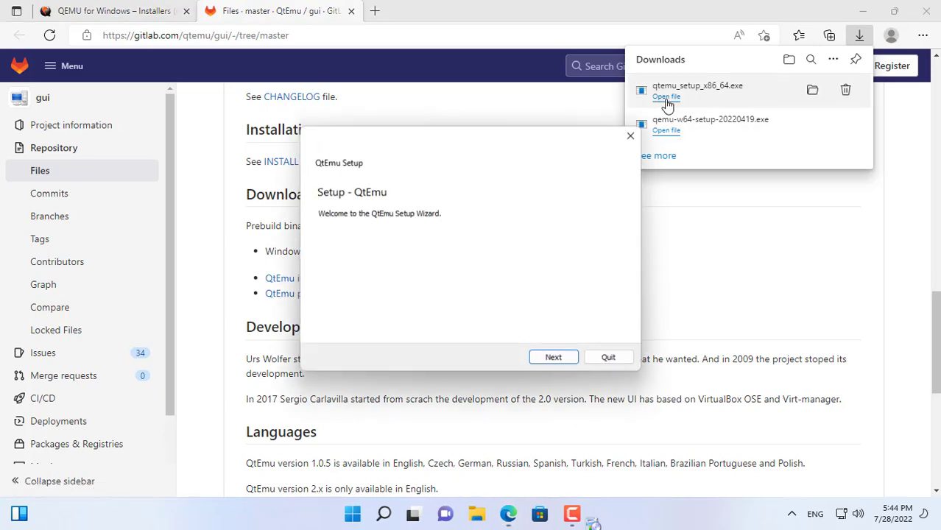
pyautogui.click(930, 20)
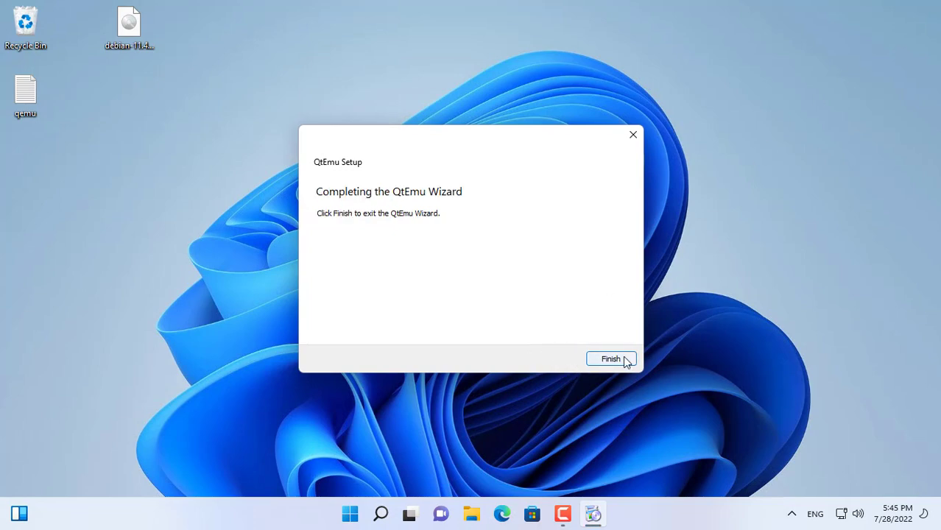
pyautogui.click(611, 359)
# Create a desktop shortcut for the qtemu application in the C:\QtEmu folder.
pyautogui.press('super+e')
pyautogui.doubleClick(185, 229)
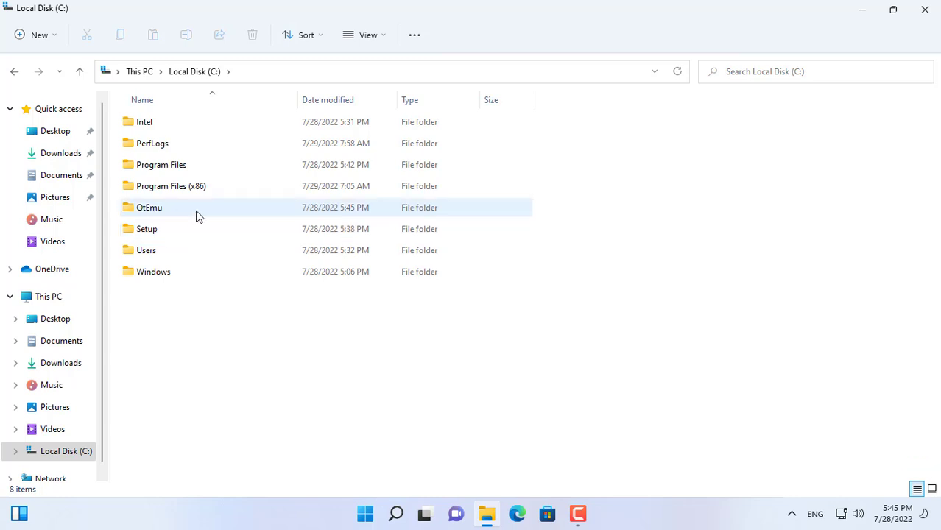
pyautogui.click(164, 211)
pyautogui.doubleClick(164, 209)
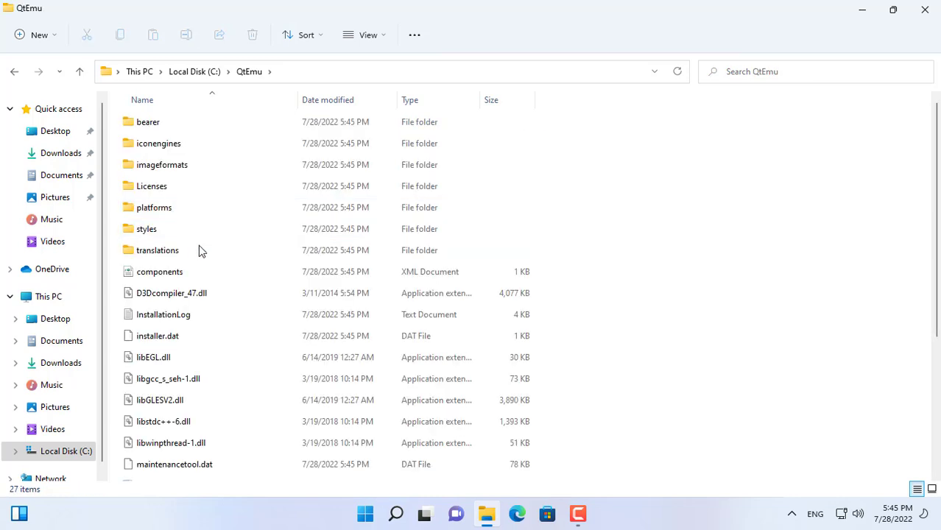
pyautogui.scroll(-3, 198, 246)
pyautogui.rightClick(156, 473)
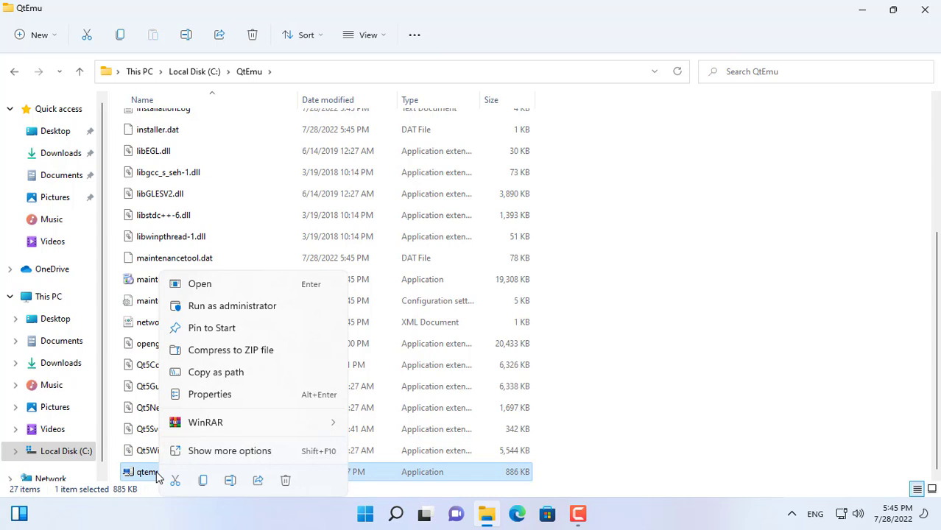
pyautogui.click(217, 451)
pyautogui.moveTo(283, 328)
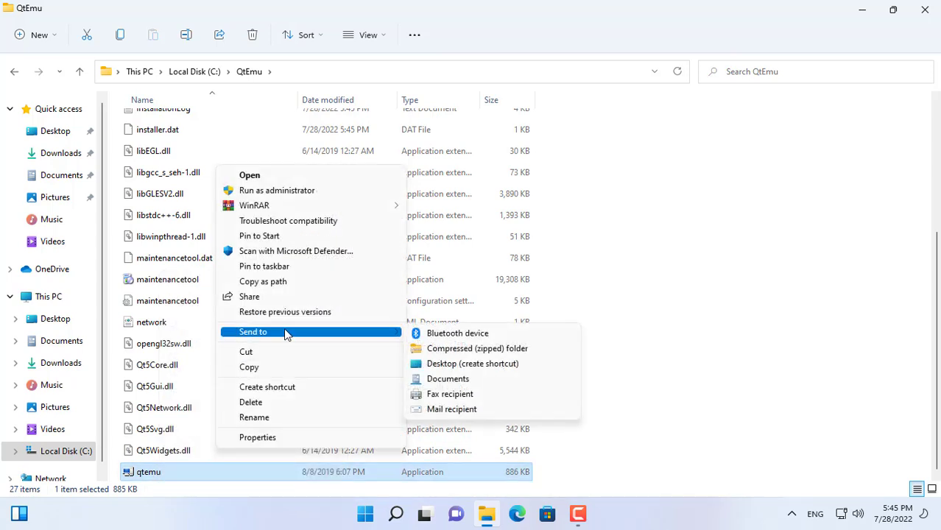
pyautogui.click(442, 364)
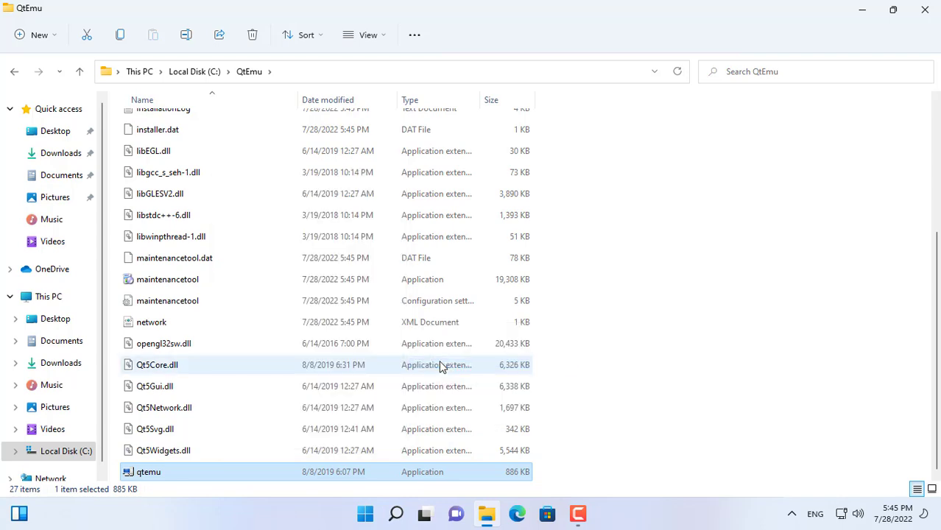
pyautogui.click(929, 15)
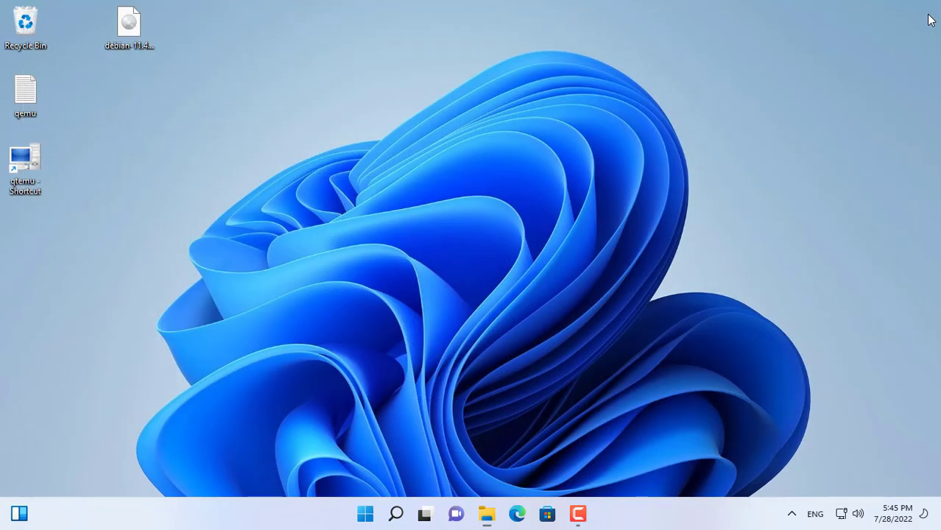
# Move the qtemu shortcut on the desktop and rename it QEMU.
pyautogui.moveTo(184, 137); pyautogui.dragTo(191, 137)
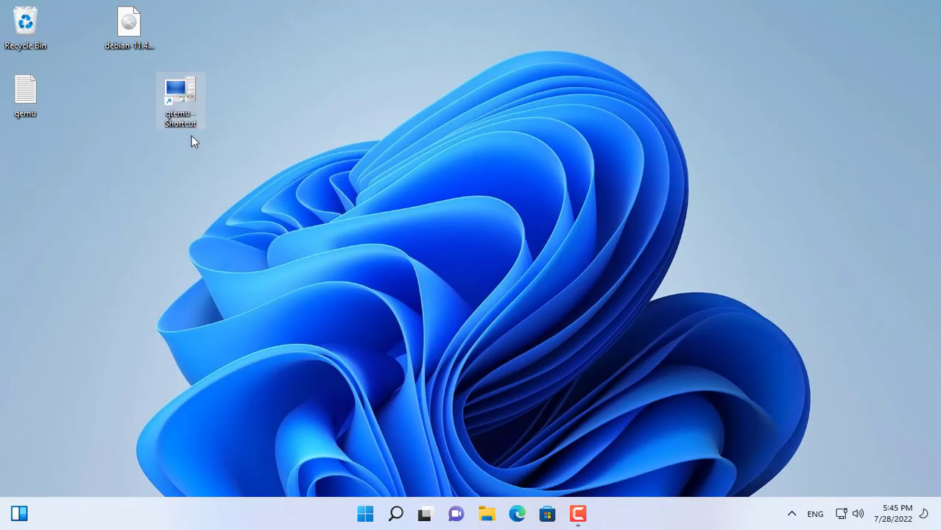
pyautogui.press('F2')
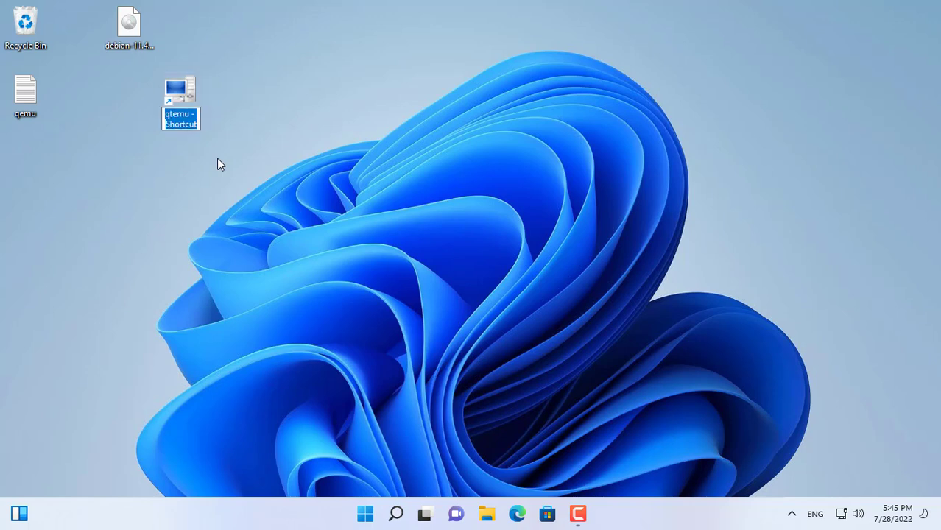
pyautogui.write('Q')
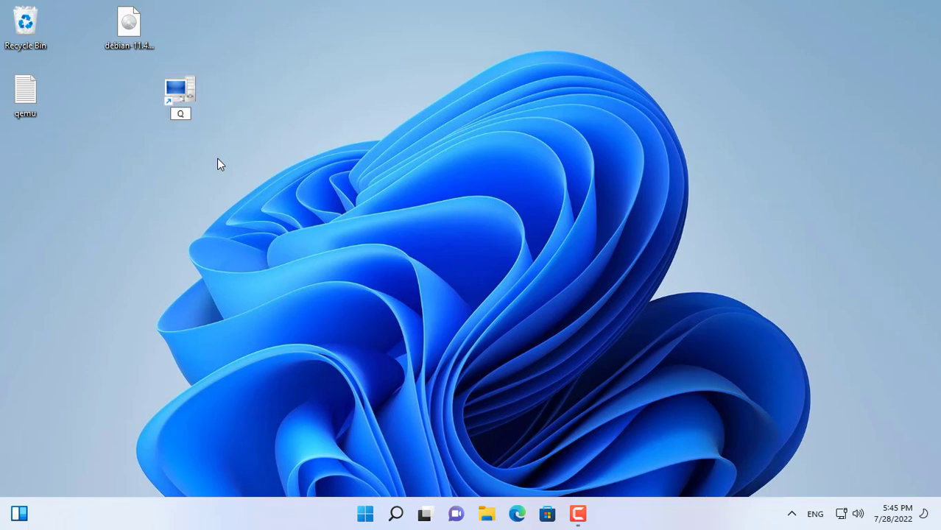
pyautogui.write('EMU')
pyautogui.press('Return')
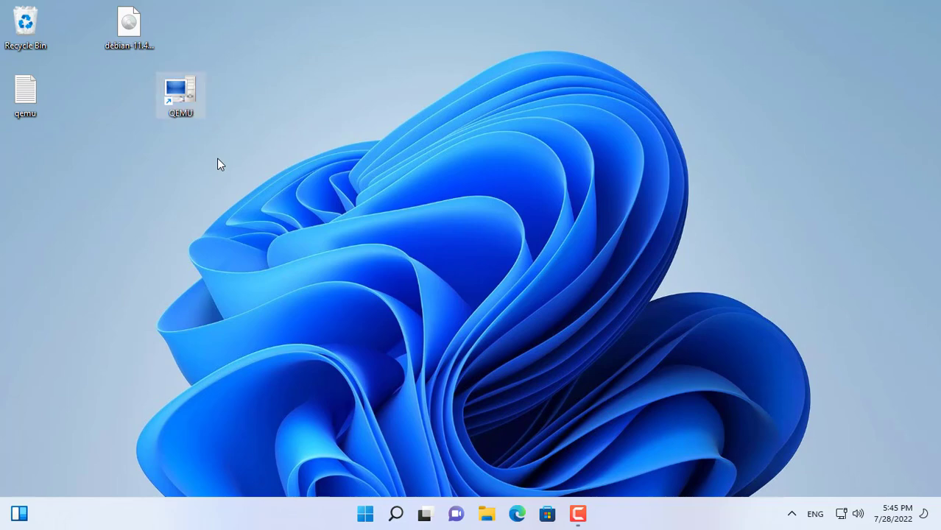
# Launch QtEmu from the shortcut and set the QEMU binaries path to C:\Program Files\qemu.
pyautogui.doubleClick(184, 93)
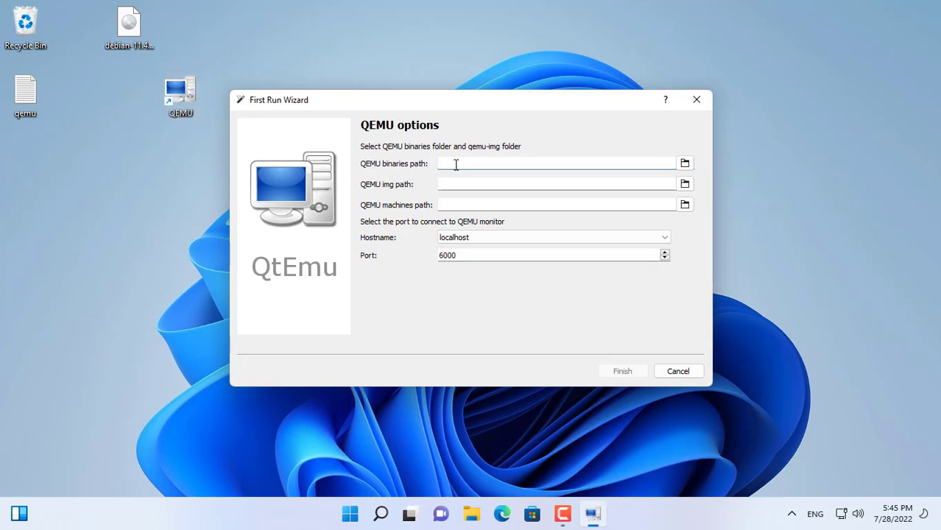
pyautogui.click(685, 164)
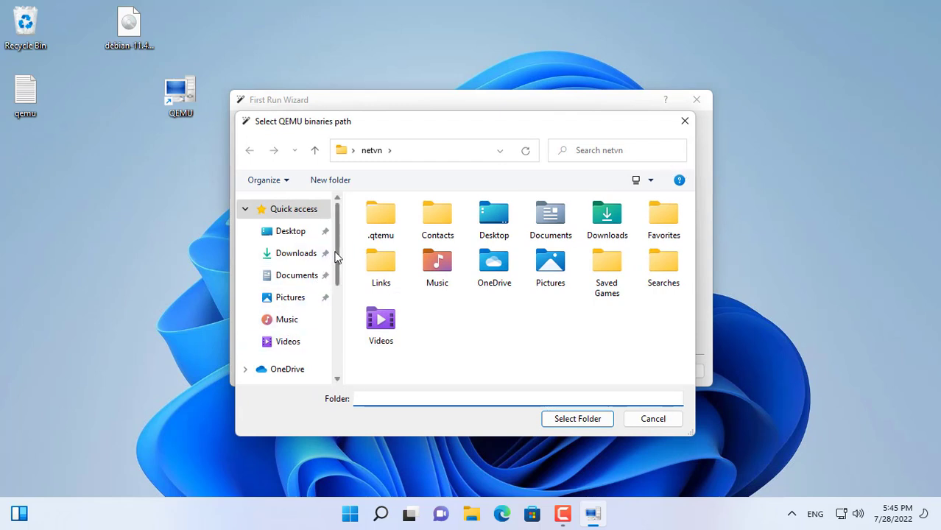
pyautogui.moveTo(337, 257); pyautogui.dragTo(336, 346)
pyautogui.click(299, 336)
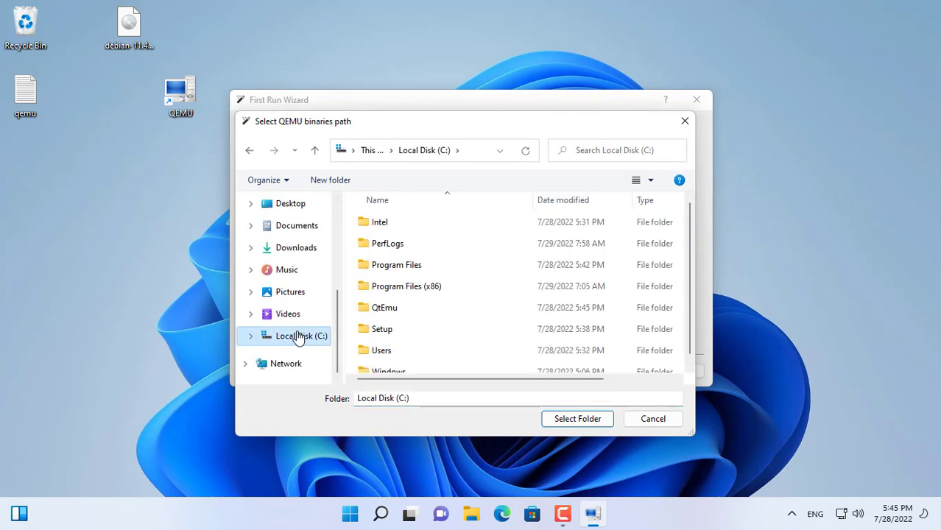
pyautogui.click(384, 266)
pyautogui.doubleClick(401, 271)
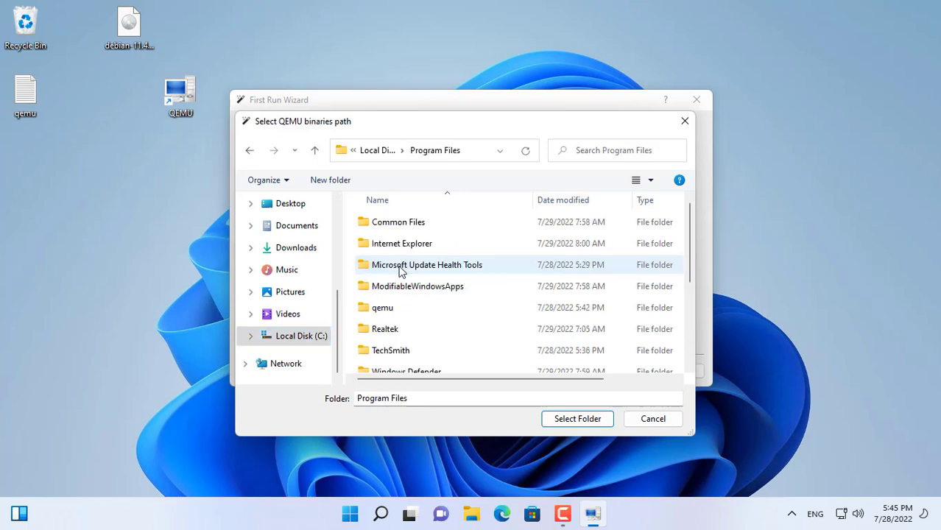
pyautogui.click(391, 313)
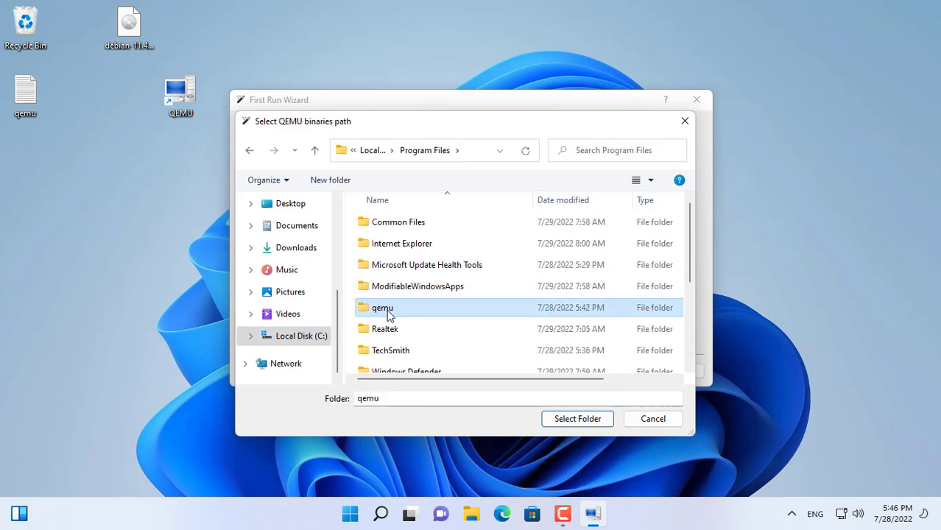
pyautogui.doubleClick(391, 313)
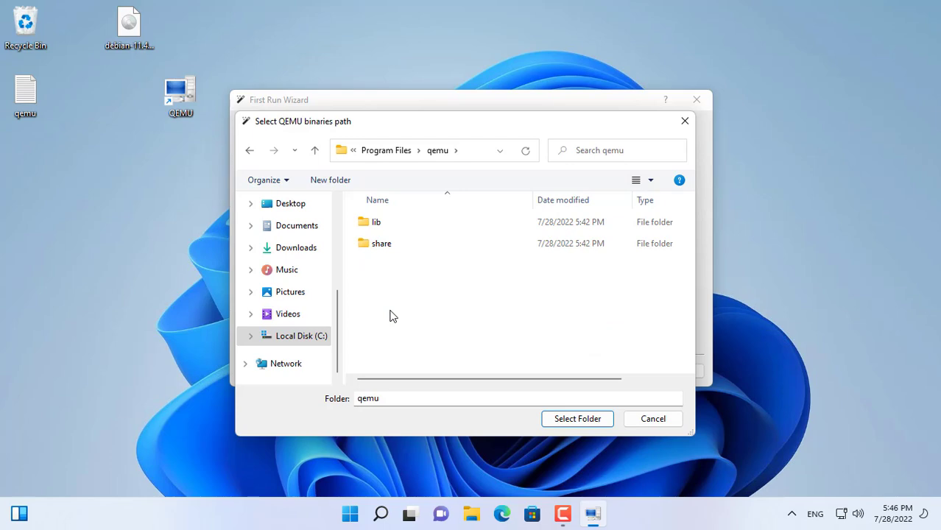
pyautogui.click(575, 419)
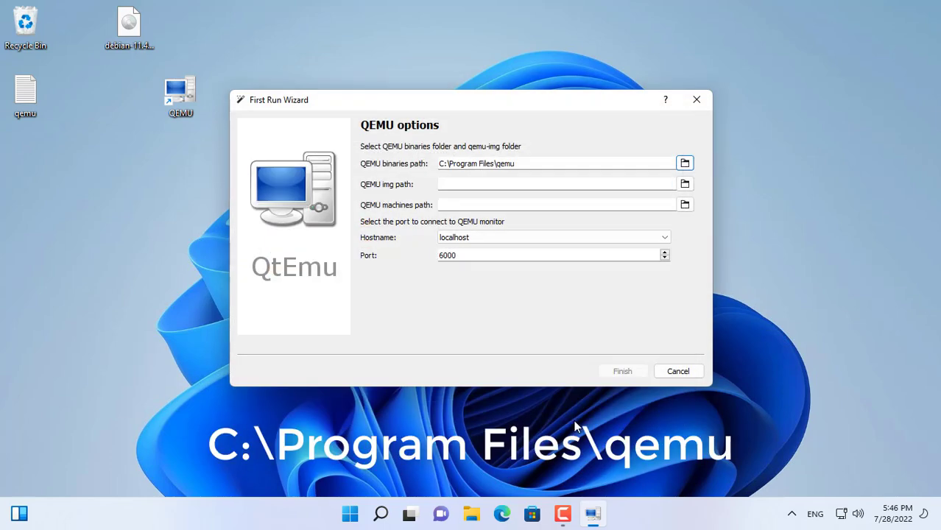
# Set the QEMU img path to C:\Program Files\qemu\qemu-img.exe in the first run wizard.
pyautogui.moveTo(522, 163); pyautogui.dragTo(403, 165)
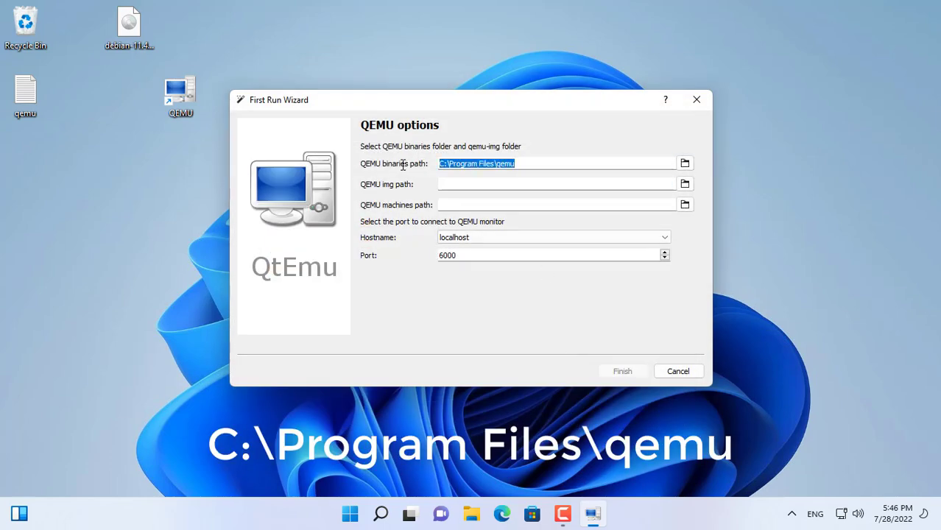
pyautogui.click(454, 185)
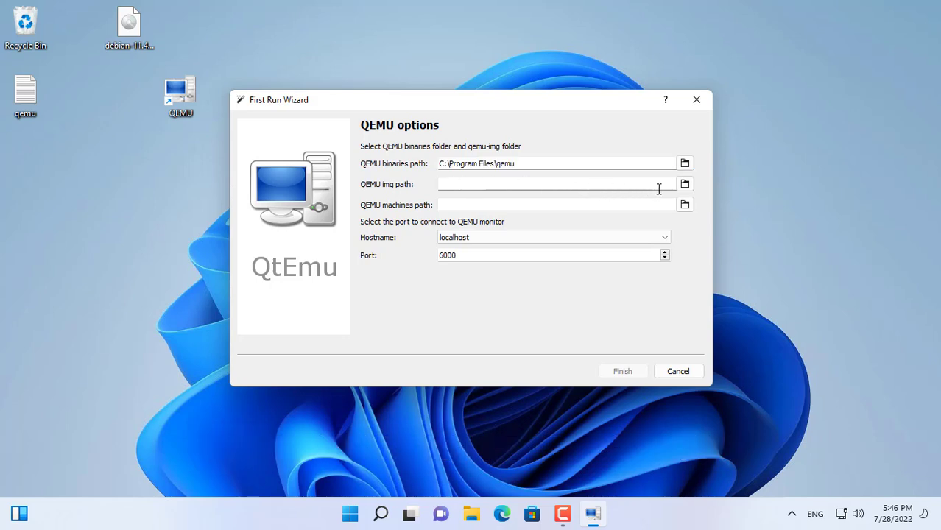
pyautogui.click(687, 184)
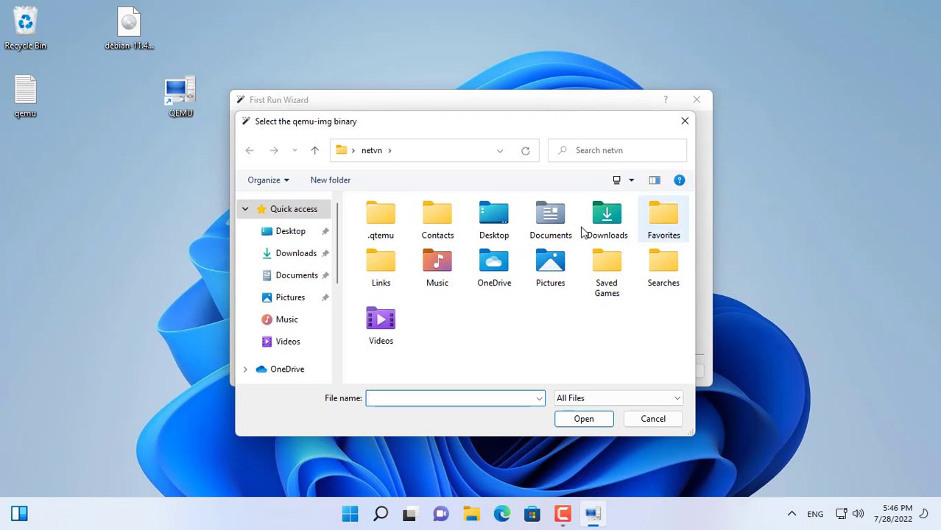
pyautogui.moveTo(337, 269); pyautogui.dragTo(337, 352)
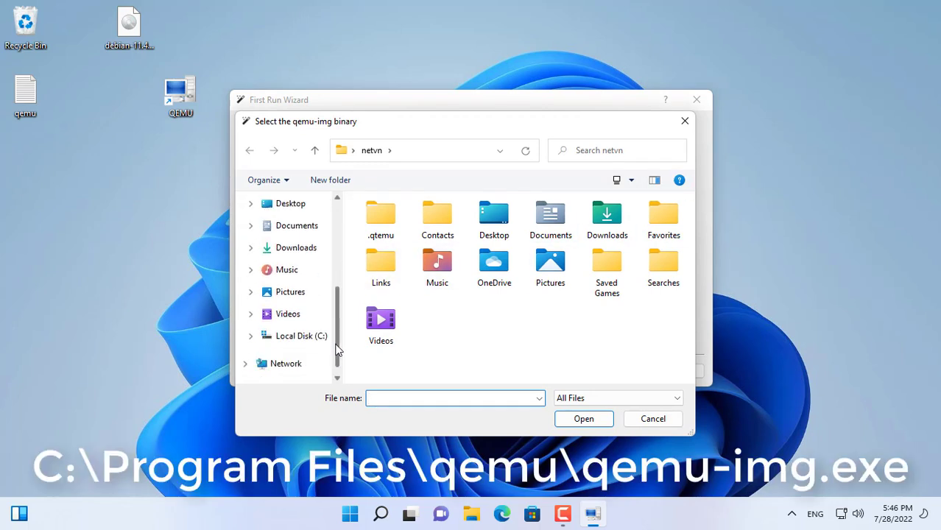
pyautogui.click(265, 336)
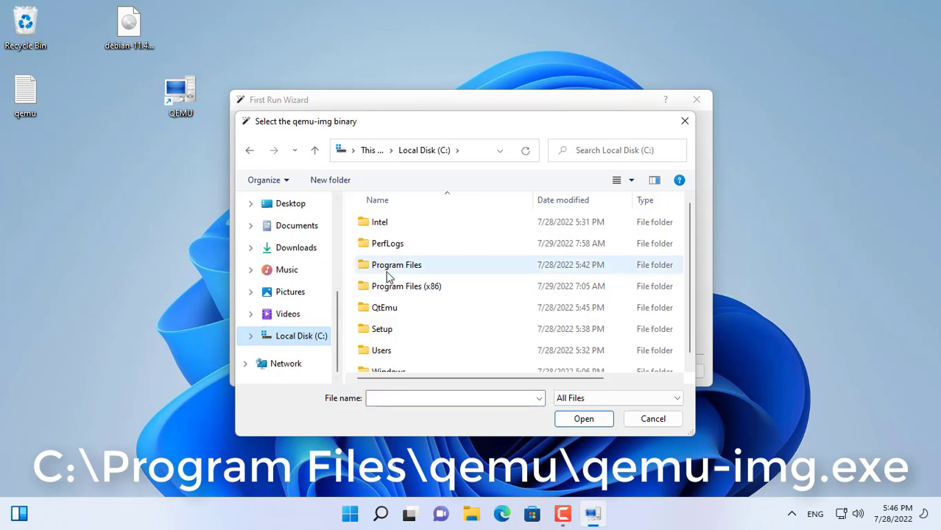
pyautogui.doubleClick(384, 265)
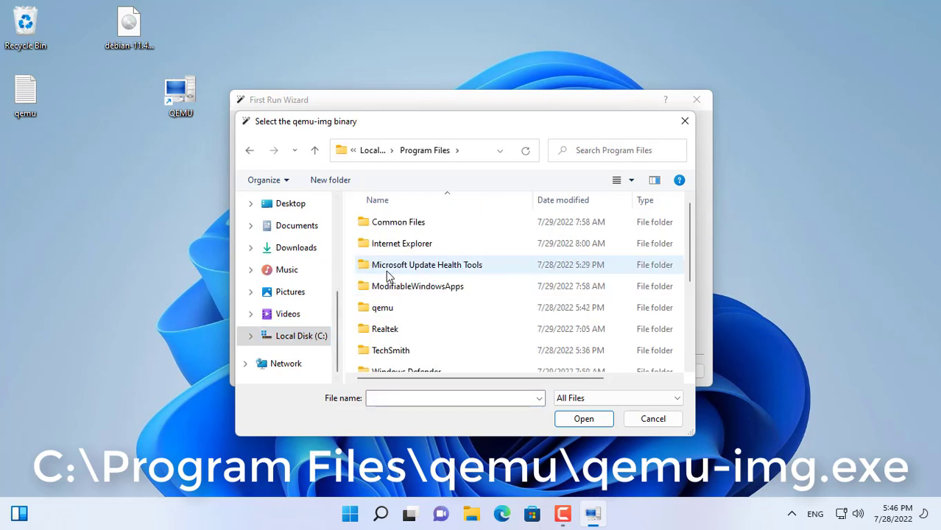
pyautogui.doubleClick(383, 307)
pyautogui.click(423, 398)
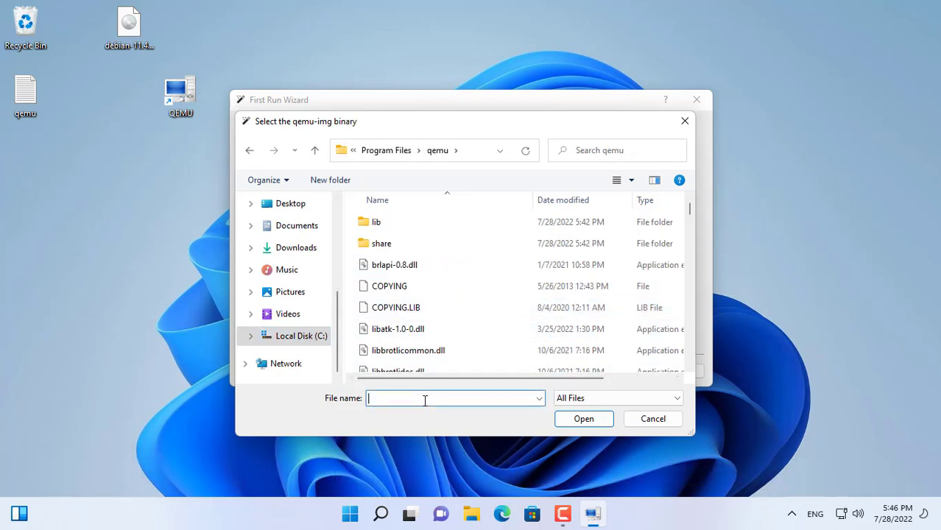
pyautogui.write('q')
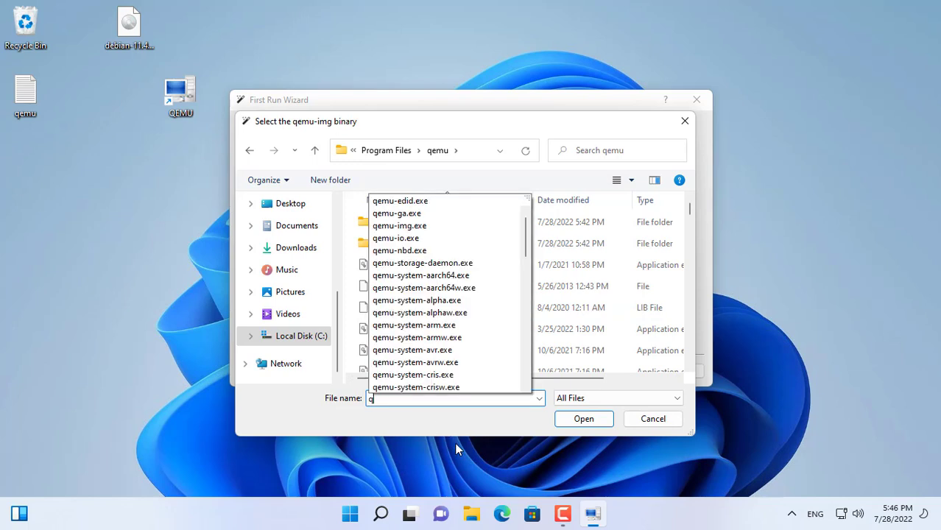
pyautogui.click(425, 233)
pyautogui.moveTo(446, 400)
pyautogui.mouseDown()
pyautogui.moveTo(357, 398)
pyautogui.moveTo(445, 399)
pyautogui.mouseUp()
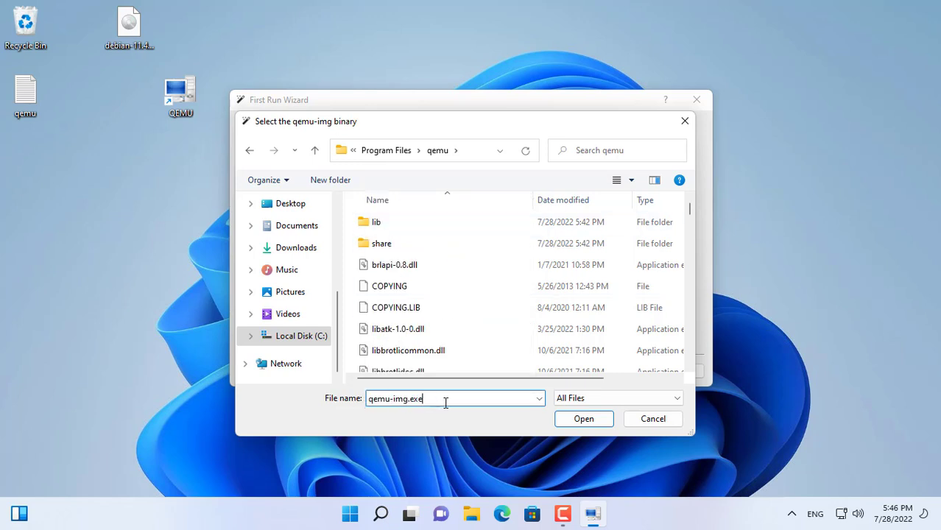
pyautogui.click(569, 424)
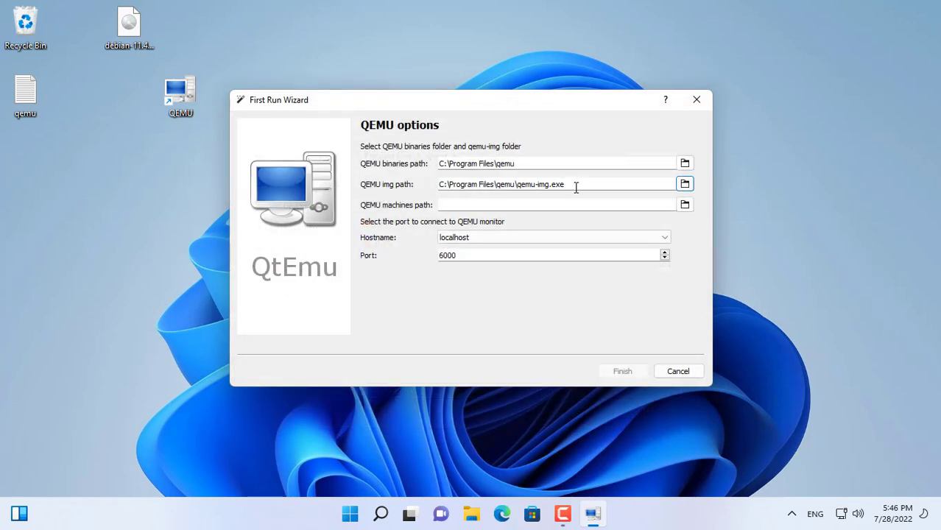
# Set the QEMU machines path to a new qemu_vm folder on the Desktop and finish the first run wizard.
pyautogui.moveTo(576, 185); pyautogui.dragTo(404, 188)
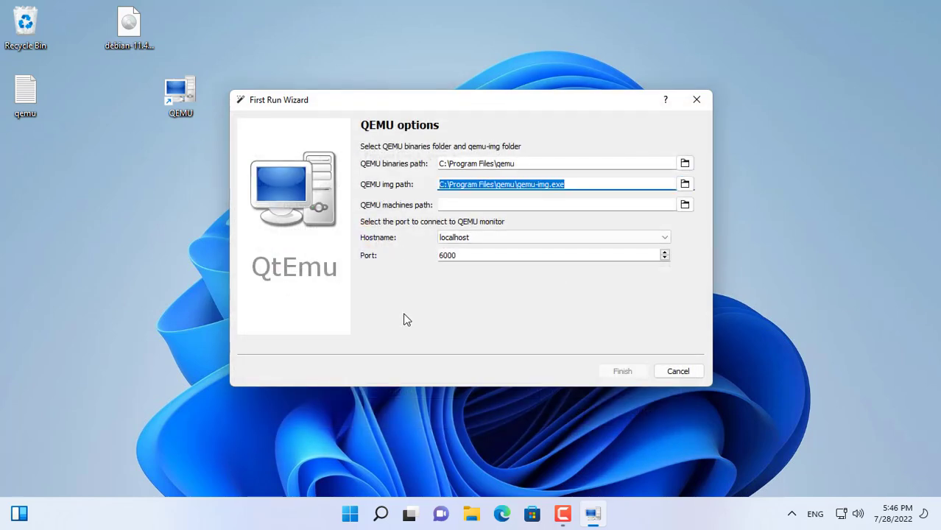
pyautogui.click(685, 206)
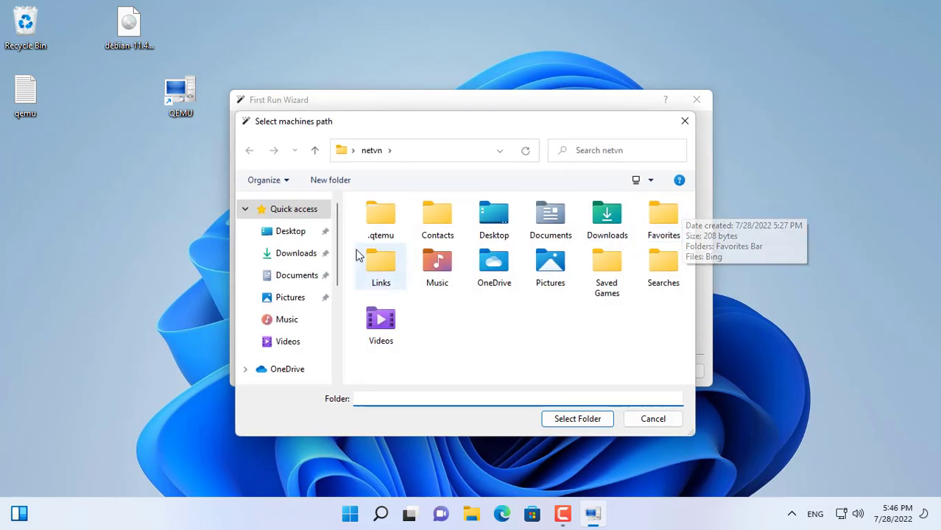
pyautogui.click(294, 234)
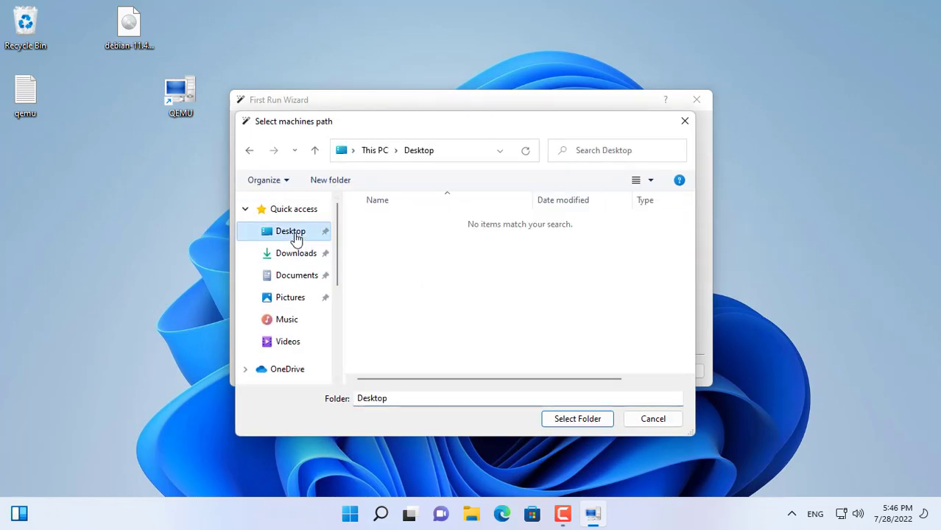
pyautogui.click(331, 181)
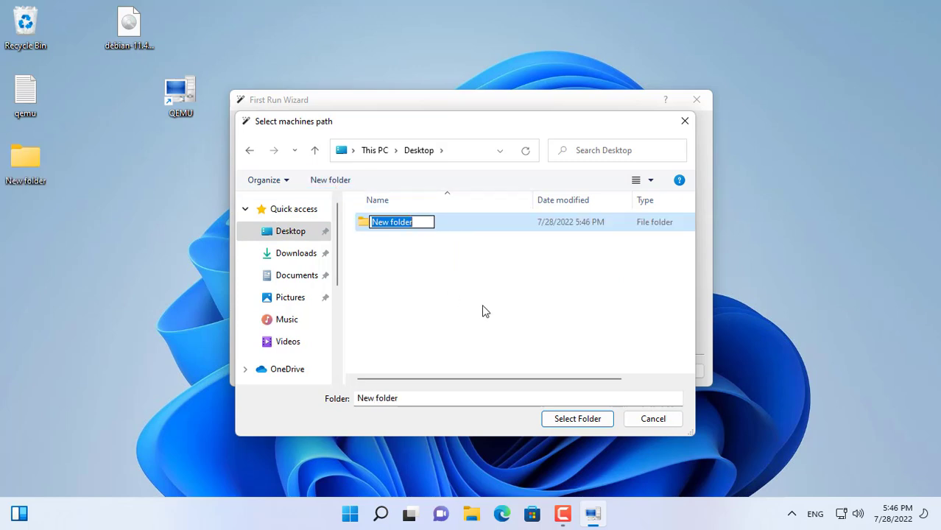
pyautogui.write('qemu_vm')
pyautogui.press('Return')
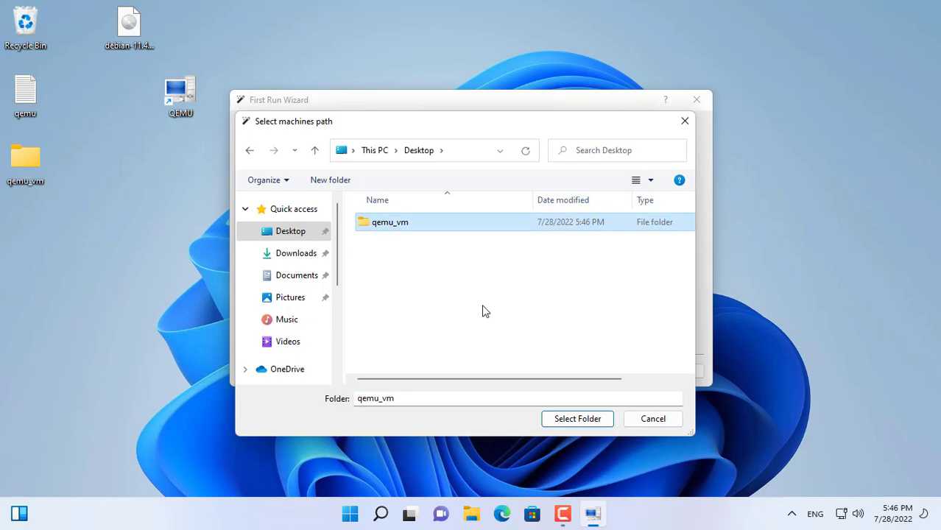
pyautogui.click(561, 419)
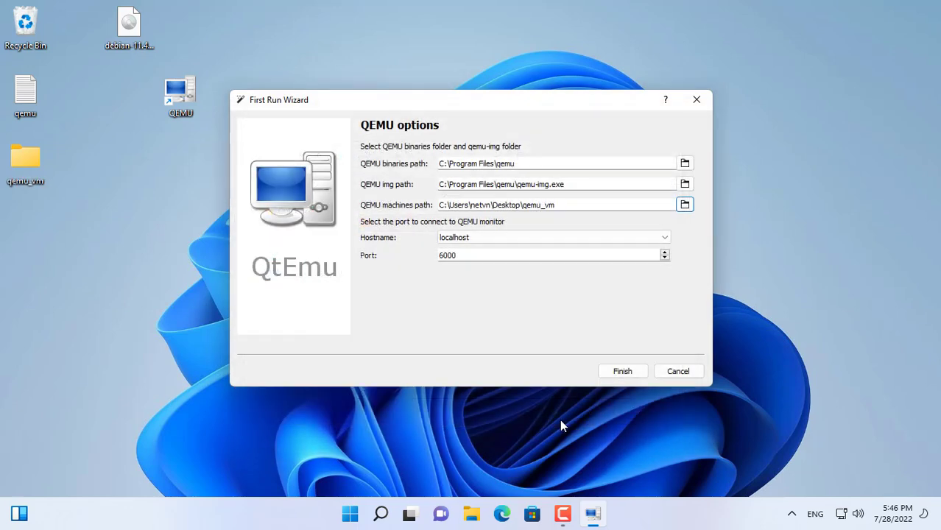
pyautogui.tripleClick(481, 205)
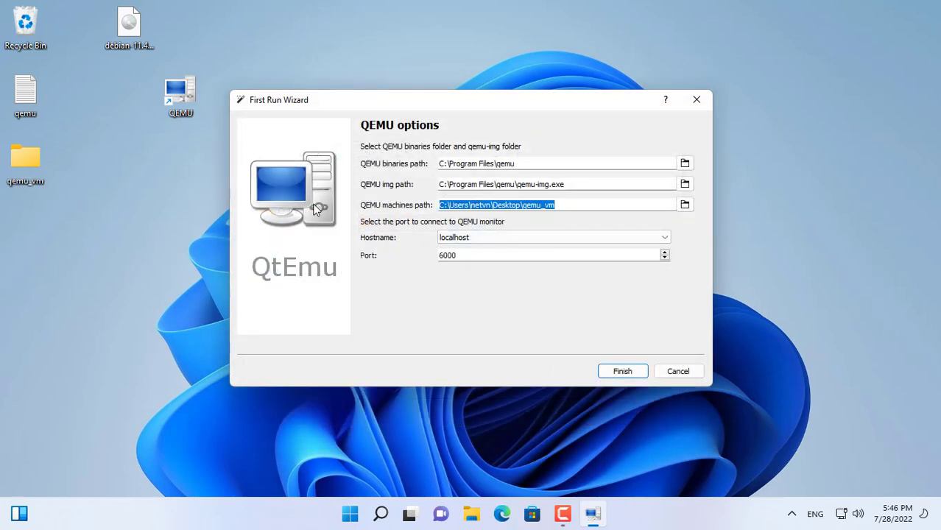
pyautogui.click(48, 159)
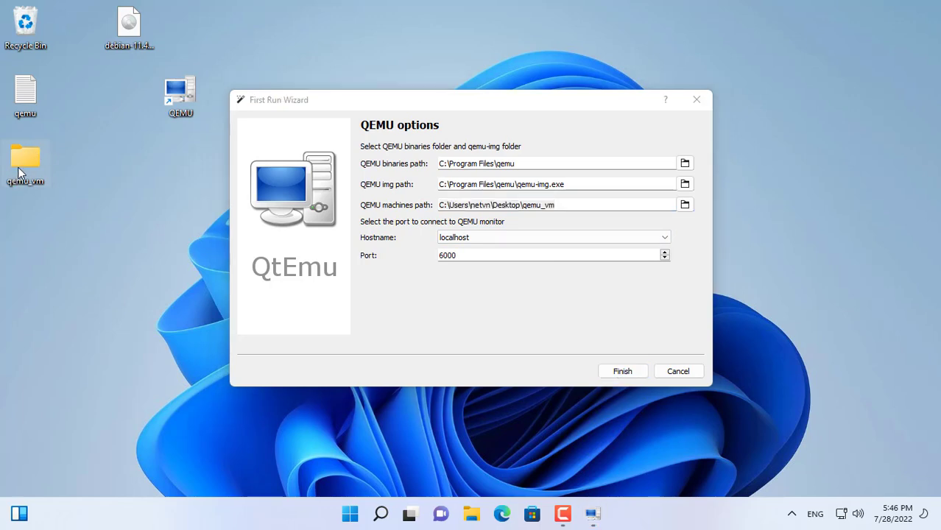
pyautogui.click(621, 374)
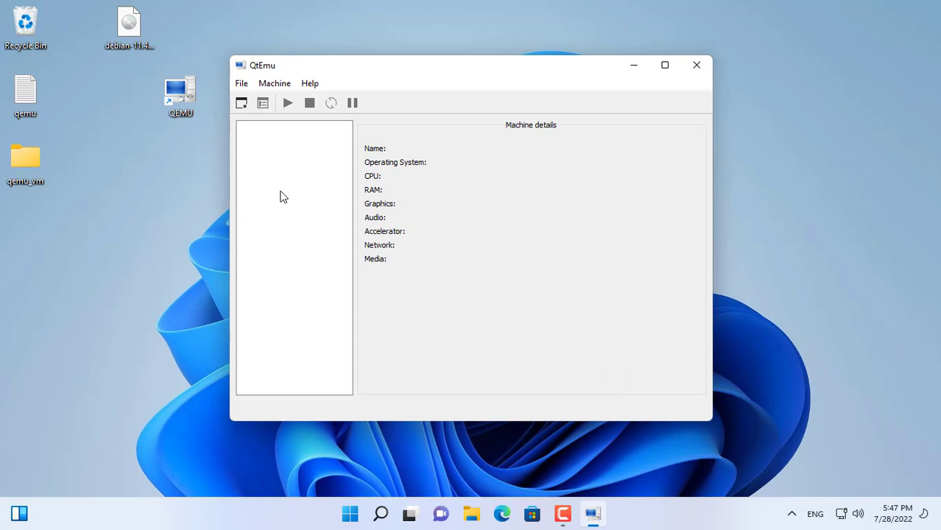
# Start a new machine named Debian with type GNU/Linux and version Debian, keeping the default machine model.
pyautogui.click(240, 104)
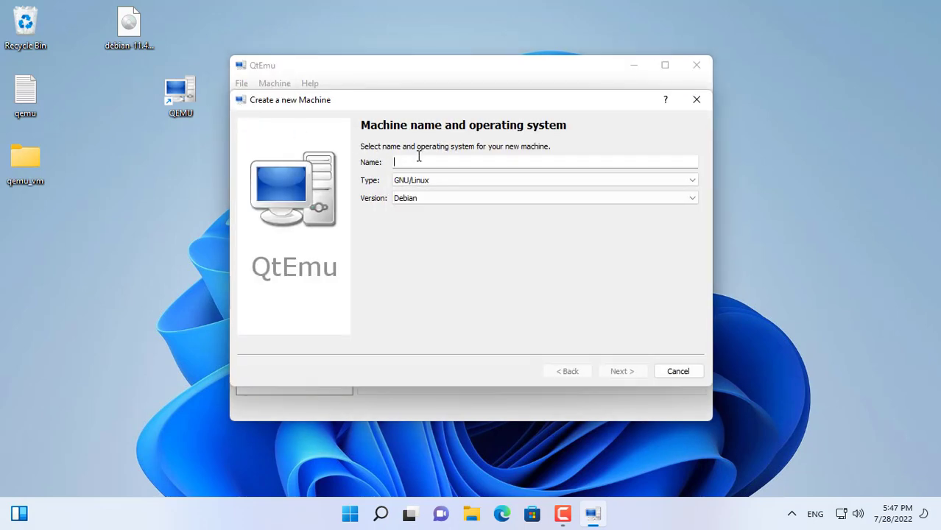
pyautogui.write('Debian')
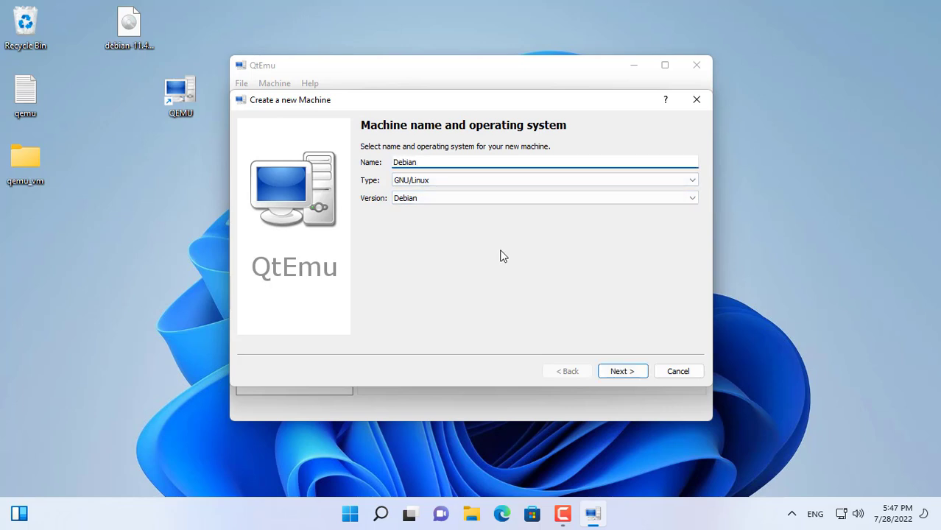
pyautogui.click(503, 179)
pyautogui.click(503, 180)
pyautogui.click(502, 199)
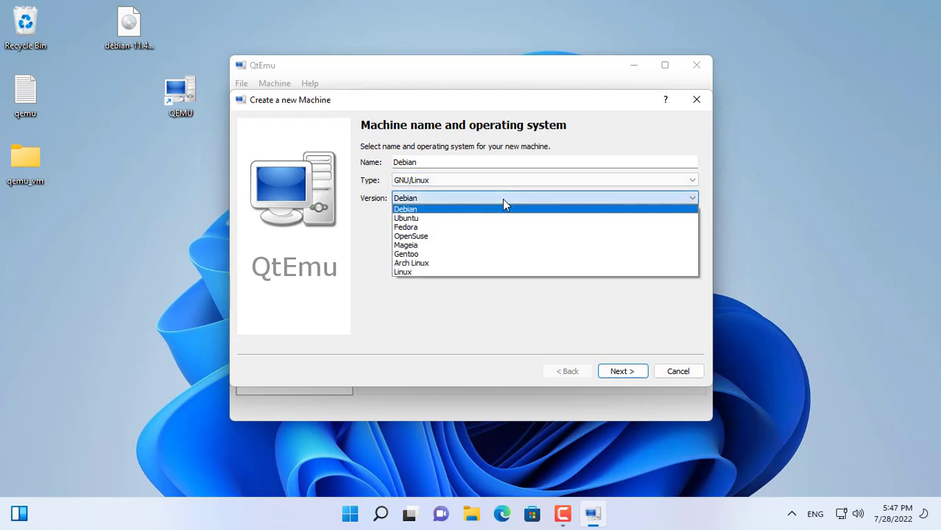
pyautogui.click(503, 208)
pyautogui.click(621, 372)
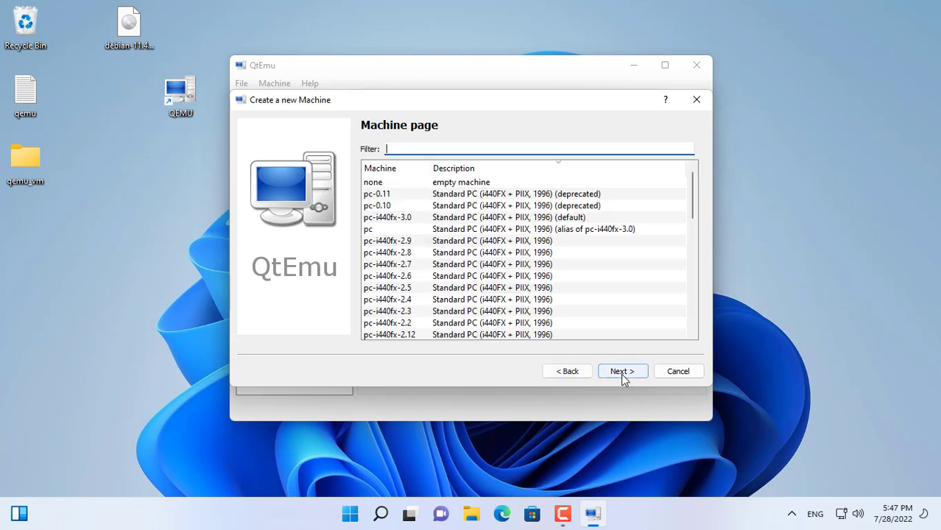
pyautogui.click(622, 372)
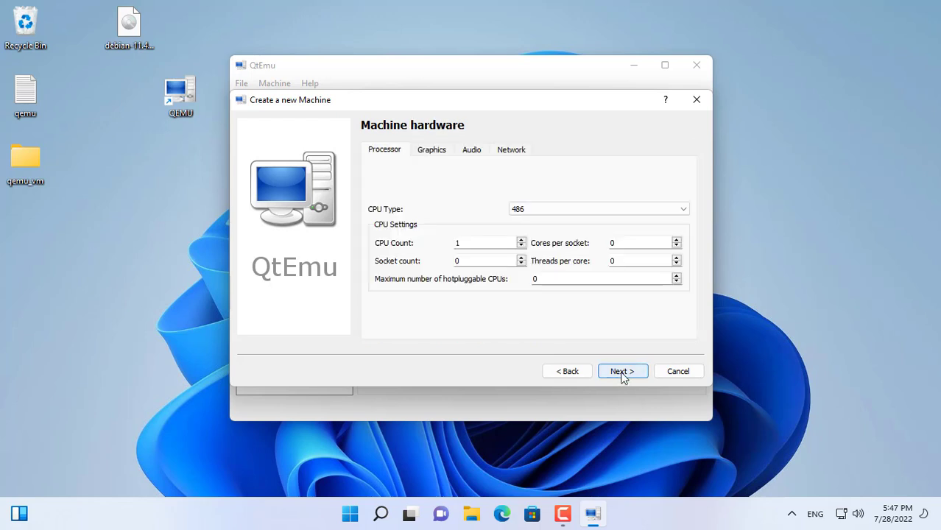
# Set the machine's CPU type to Intel Core 2 Duo and keep the default graphics, audio and network settings.
pyautogui.click(639, 212)
pyautogui.scroll(-1, 675, 245)
pyautogui.click(648, 249)
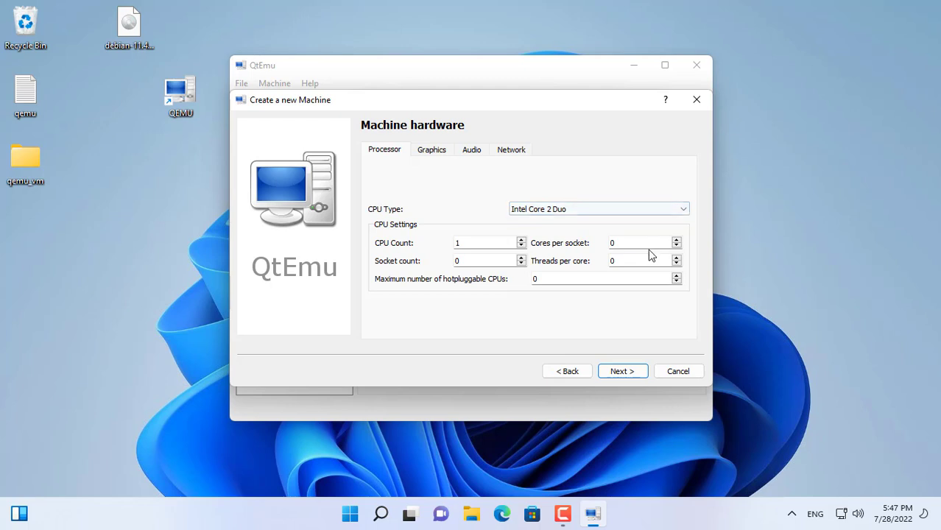
pyautogui.click(431, 150)
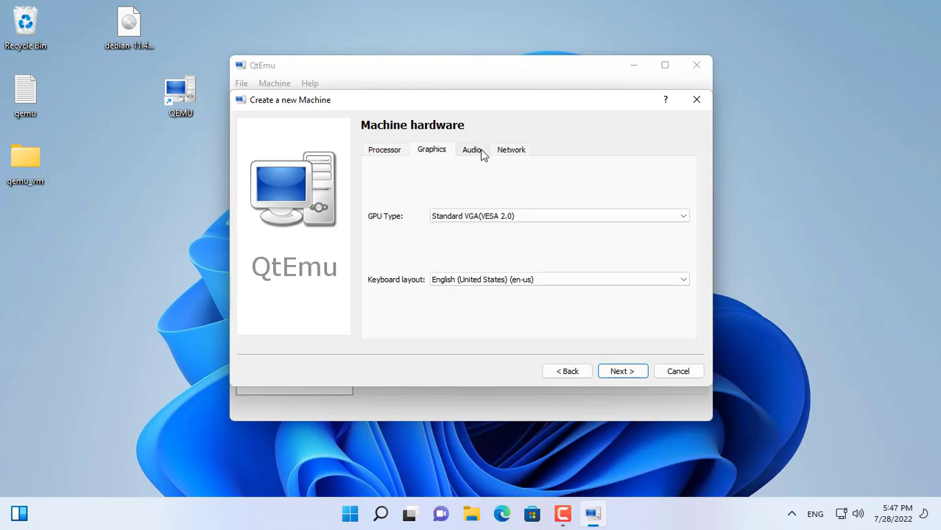
pyautogui.click(472, 150)
pyautogui.click(515, 152)
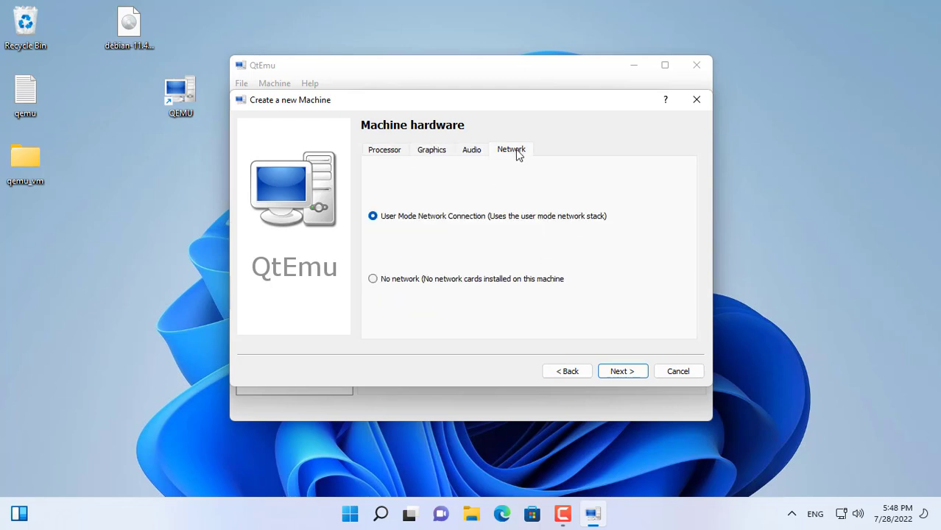
pyautogui.click(622, 374)
pyautogui.click(622, 372)
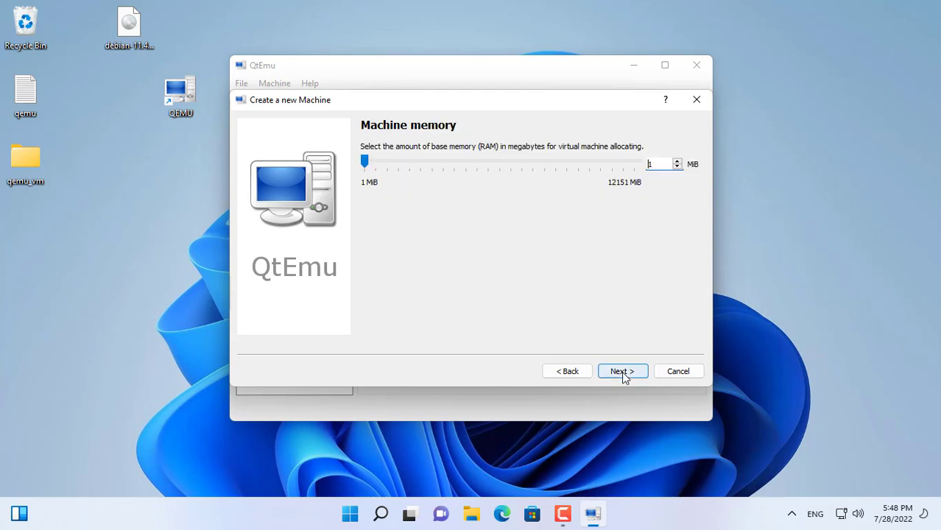
# Allocate 4096 MiB of RAM to the machine and choose to create a new virtual hard disk.
pyautogui.moveTo(659, 163); pyautogui.dragTo(643, 168)
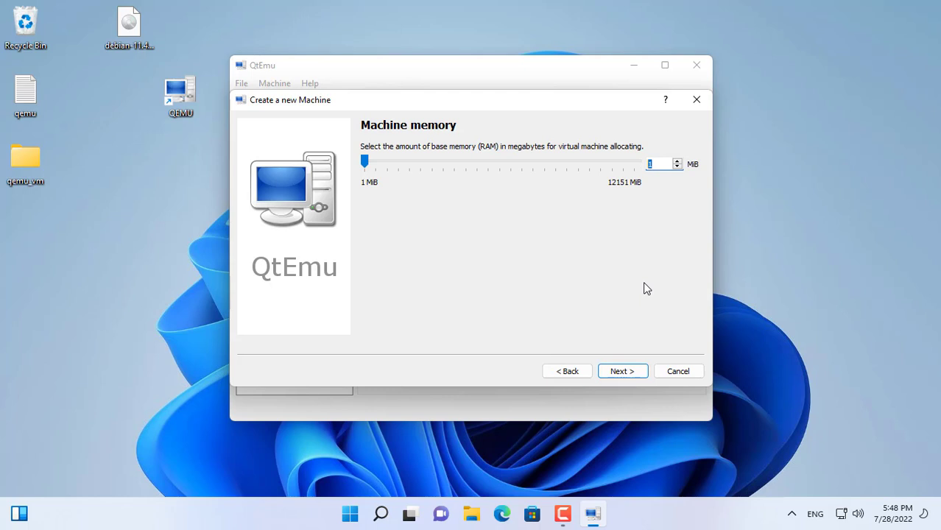
pyautogui.write('4096')
pyautogui.click(631, 374)
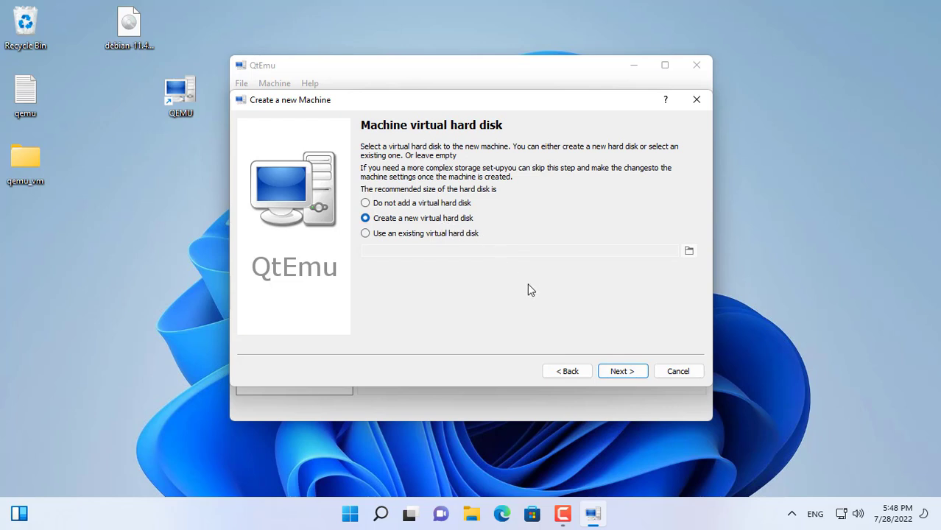
pyautogui.click(620, 371)
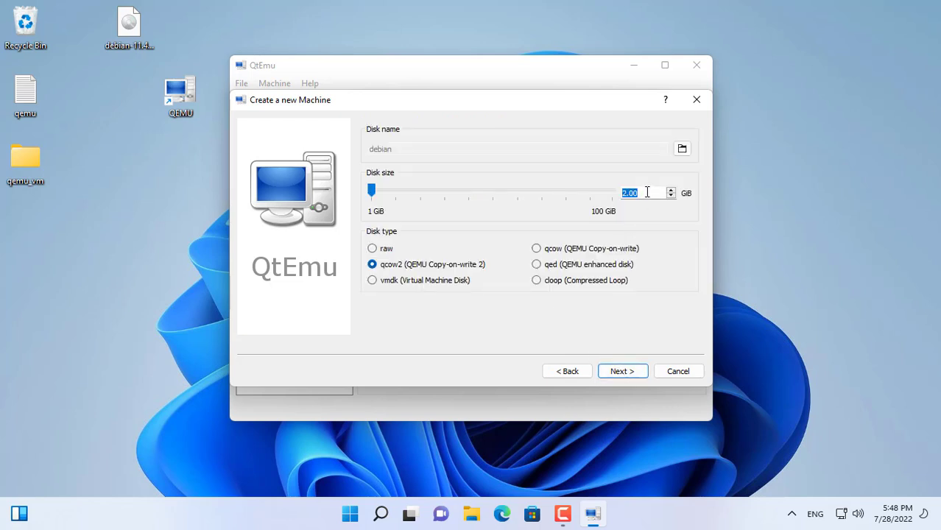
# Set the qcow2 disk size to 20 GB and finish creating the Debian machine.
pyautogui.write('20')
pyautogui.click(622, 371)
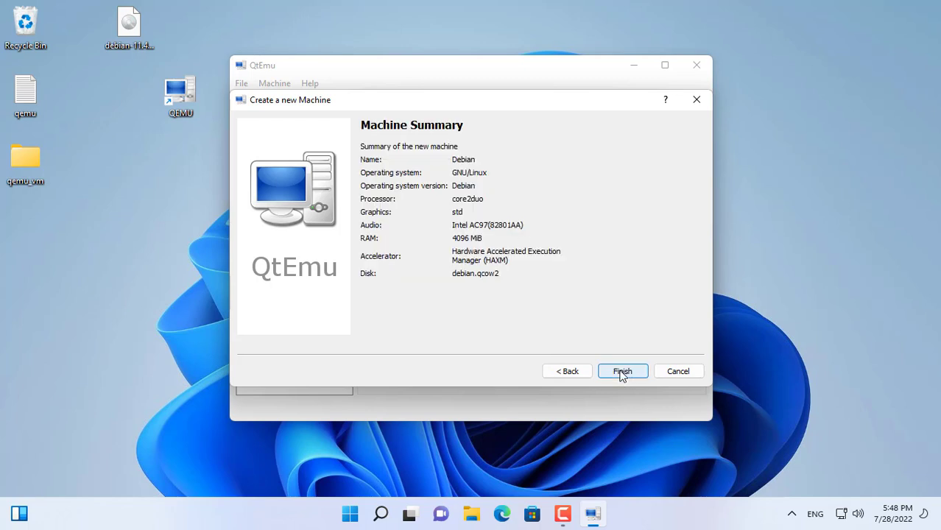
pyautogui.click(624, 374)
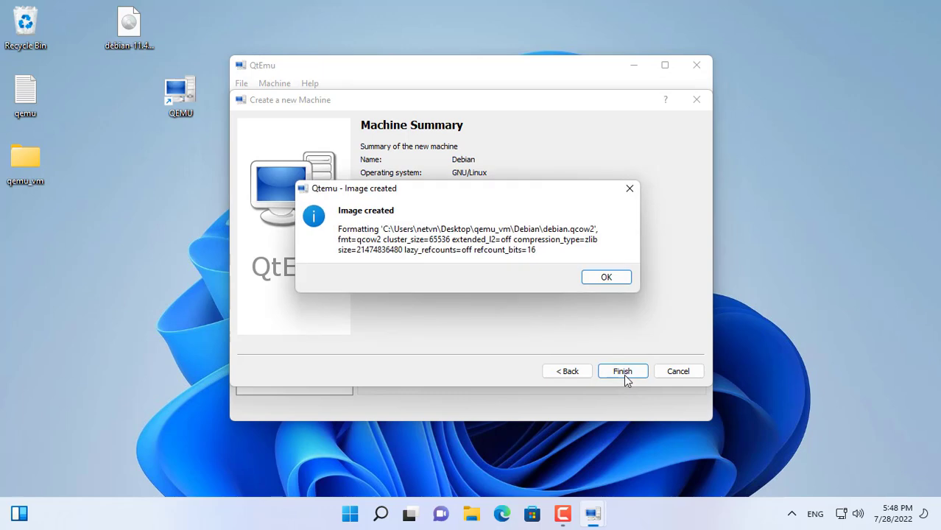
pyautogui.click(606, 279)
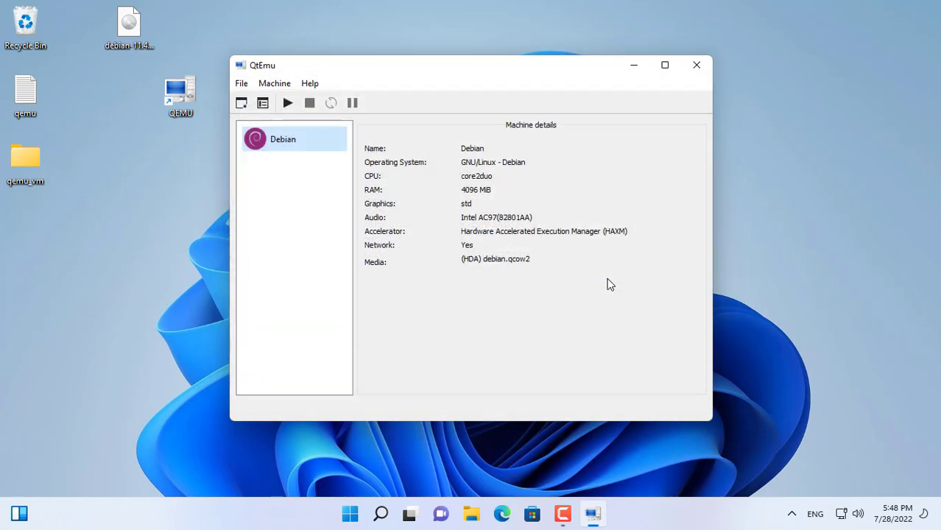
# Try to start the Debian virtual machine.
pyautogui.click(288, 105)
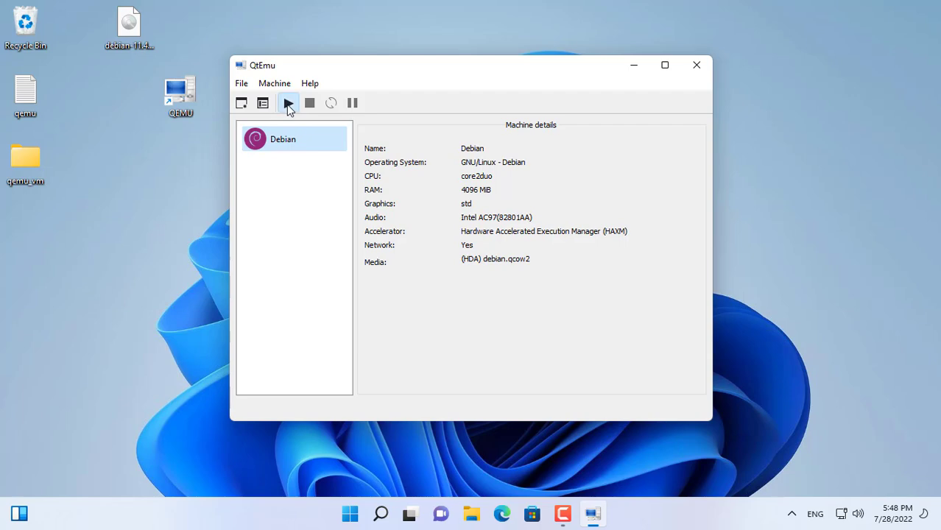
pyautogui.click(288, 106)
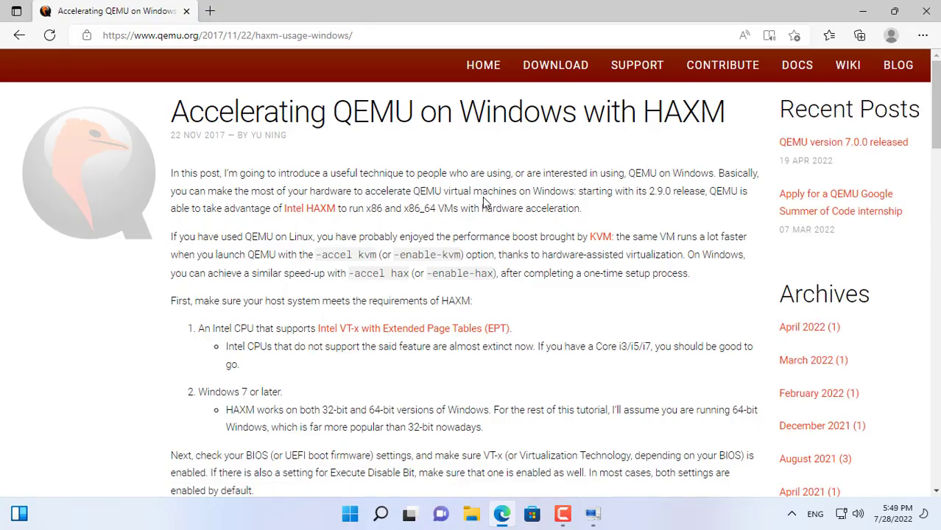
# Read the QEMU article on accelerating with HAXM, focusing on the requirement that Hyper-V is disabled.
pyautogui.moveTo(175, 115); pyautogui.dragTo(725, 116)
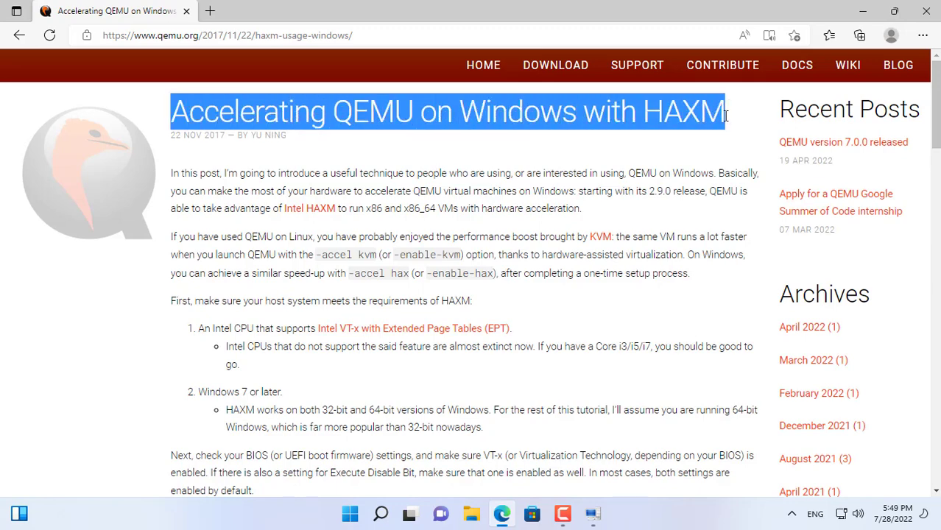
pyautogui.scroll(-5, 621, 166)
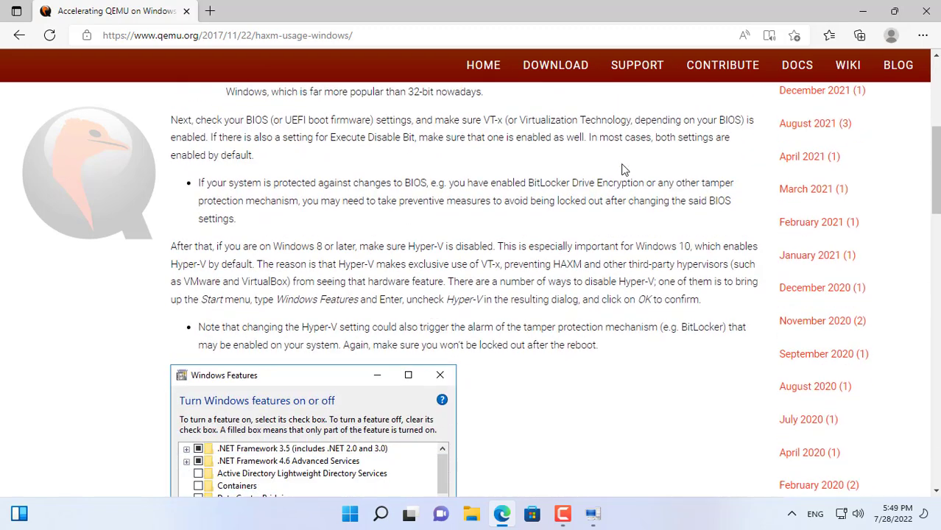
pyautogui.scroll(-2, 621, 169)
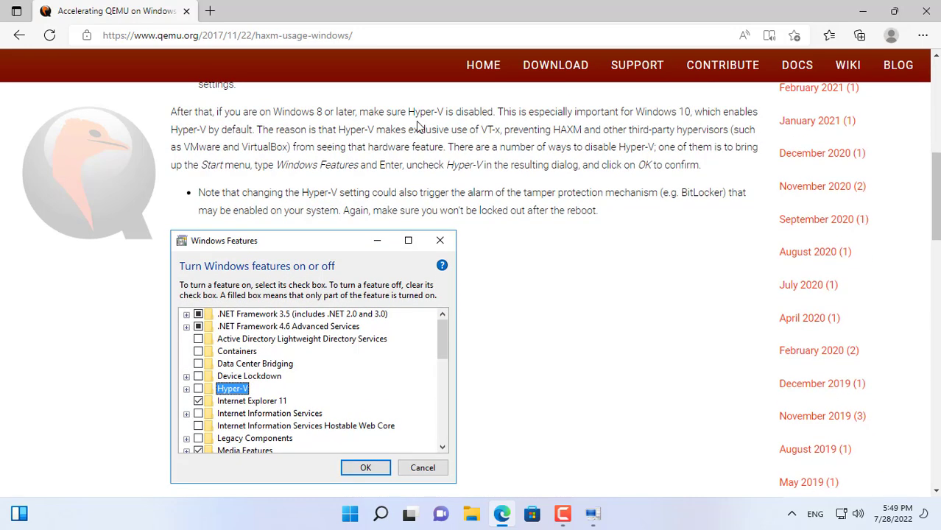
pyautogui.moveTo(383, 112); pyautogui.dragTo(493, 112)
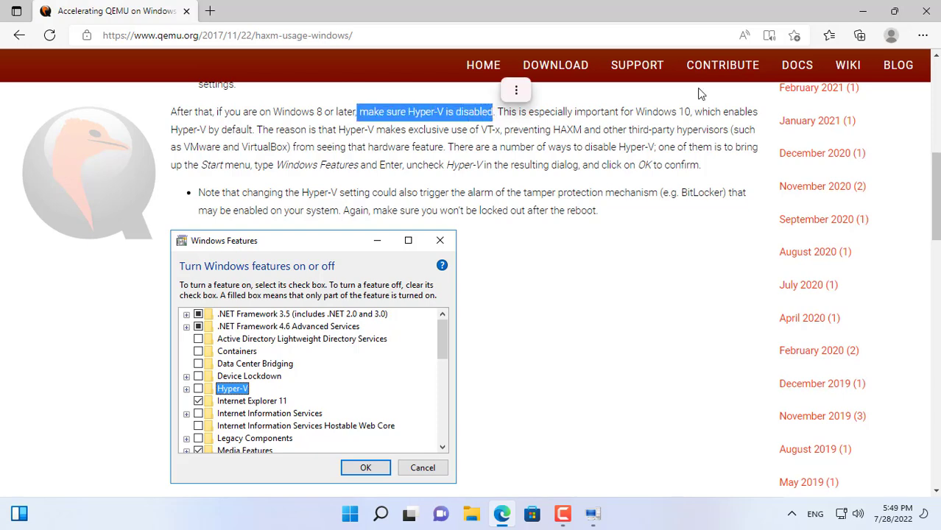
pyautogui.click(863, 11)
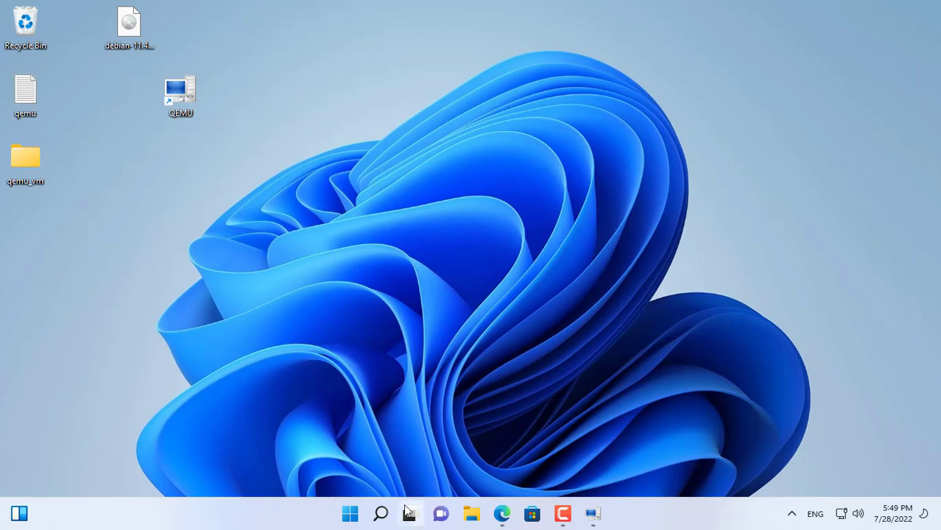
# Search for and open the Turn Windows features on or off dialog, maximizing it.
pyautogui.click(381, 514)
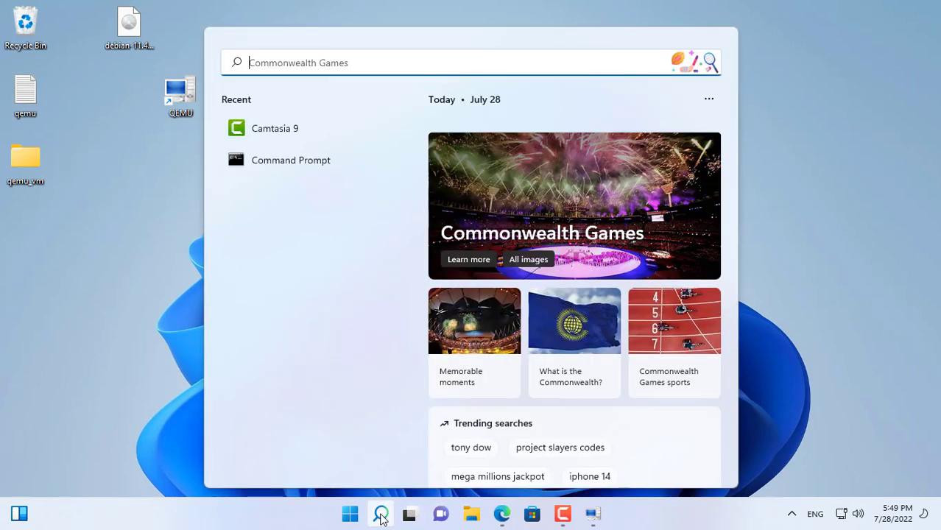
pyautogui.write('t')
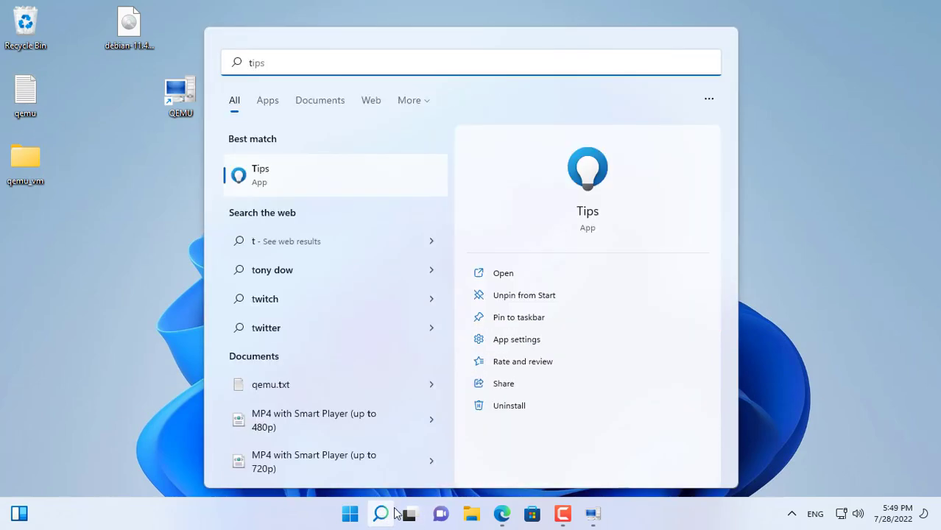
pyautogui.write('u')
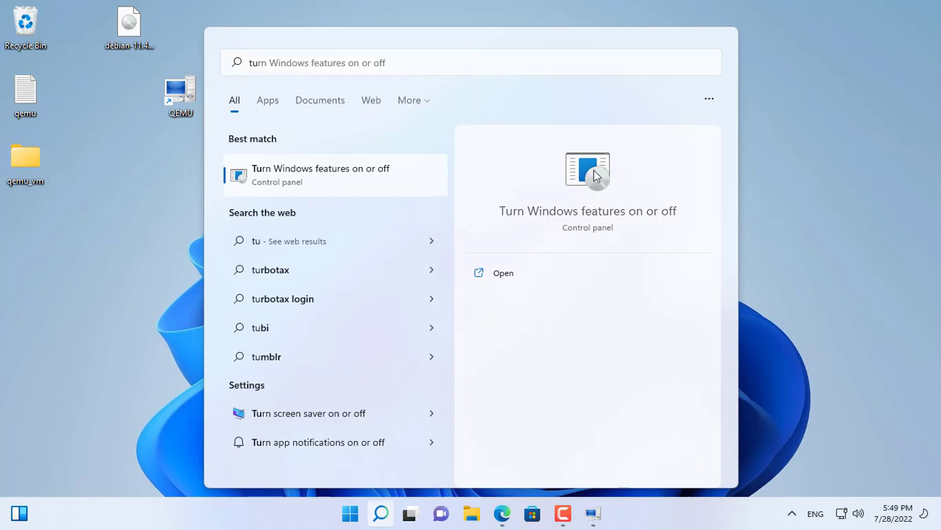
pyautogui.click(593, 170)
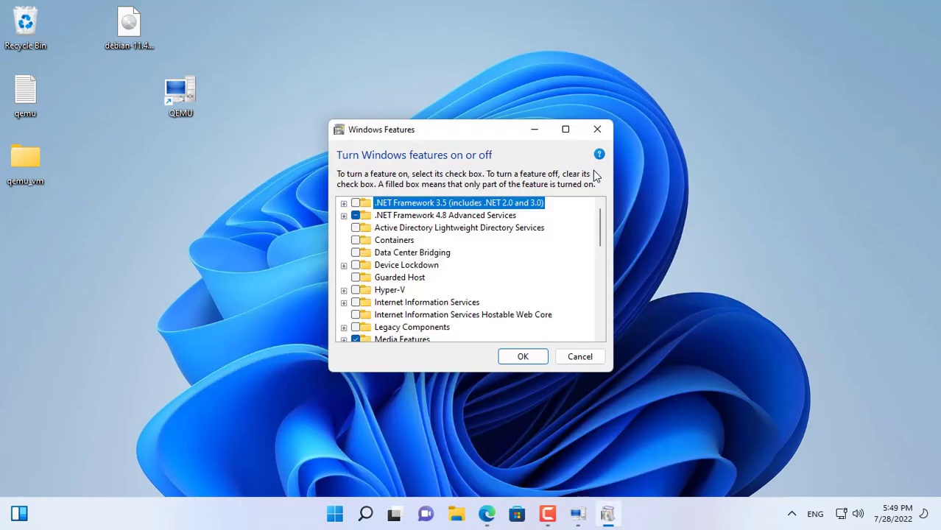
pyautogui.click(566, 129)
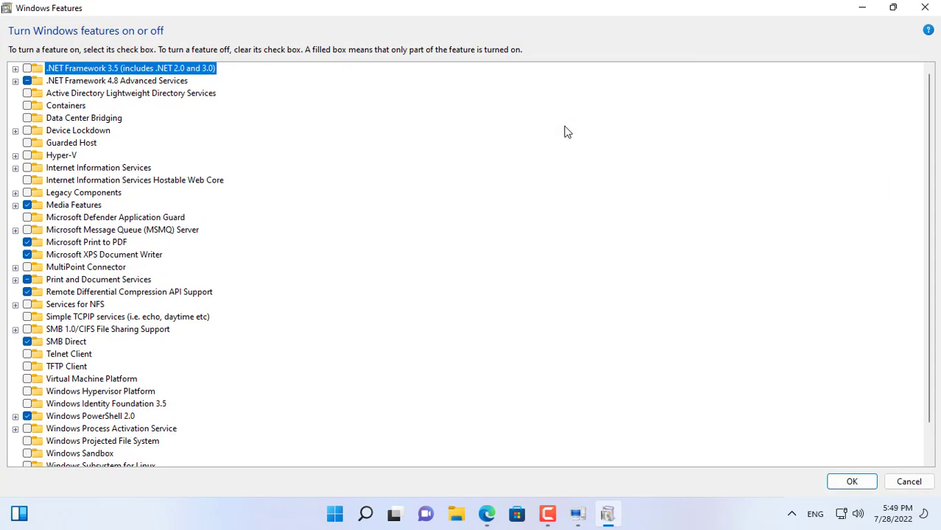
# Expand Hyper-V to check that its management tools and platform are disabled, then close the dialog.
pyautogui.click(61, 155)
pyautogui.click(15, 156)
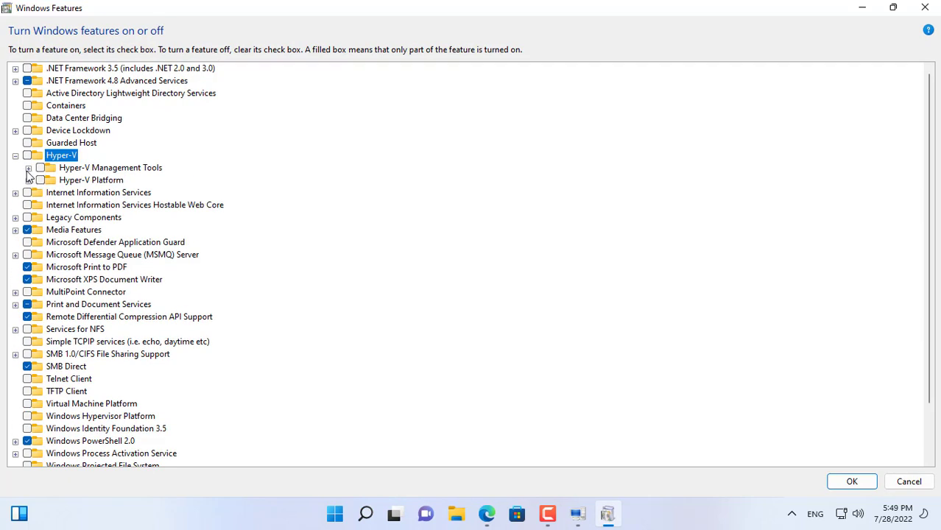
pyautogui.click(97, 169)
pyautogui.click(96, 180)
pyautogui.click(76, 157)
pyautogui.click(925, 7)
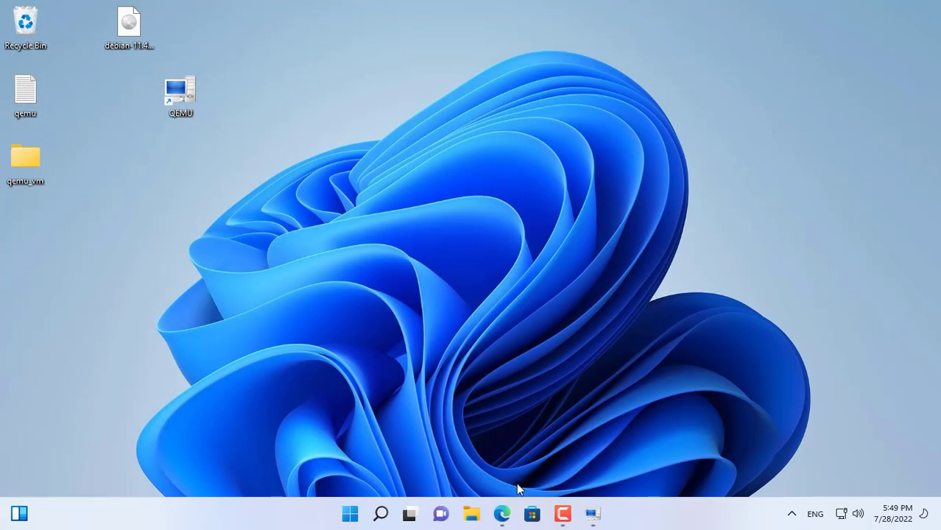
# Scroll the HAXM article to the section about installing HAXM.
pyautogui.click(502, 513)
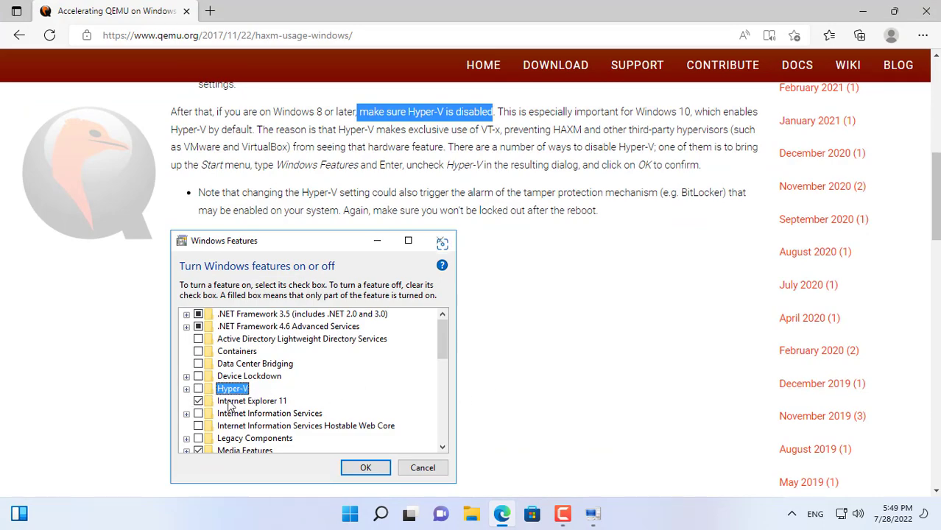
pyautogui.scroll(-5, 577, 377)
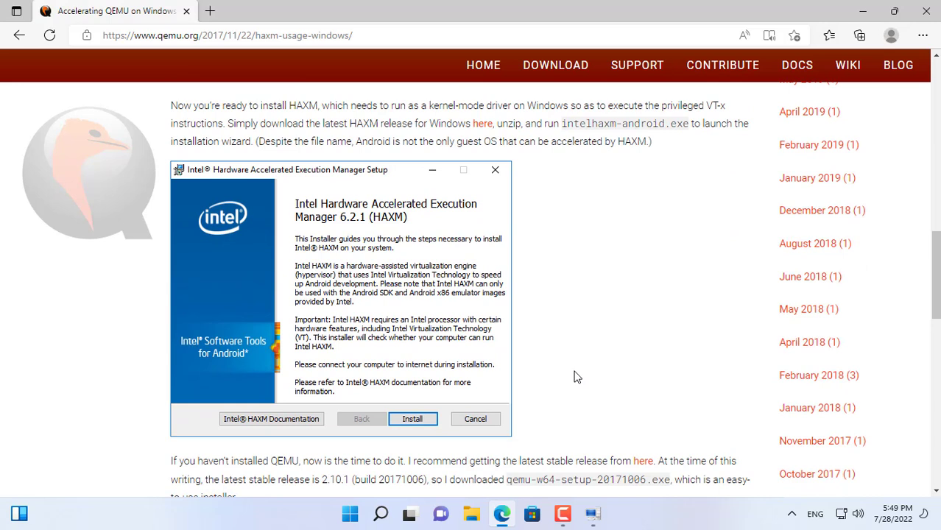
pyautogui.moveTo(173, 103); pyautogui.dragTo(318, 105)
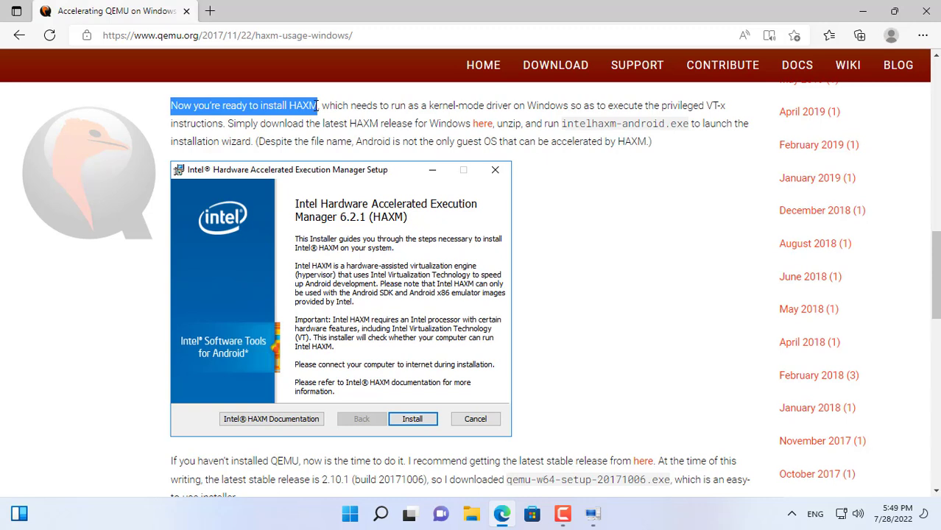
# Download haxm-windows_v7_7_1.zip from the Intel HAXM GitHub releases page.
pyautogui.middleClick(490, 131)
pyautogui.click(308, 16)
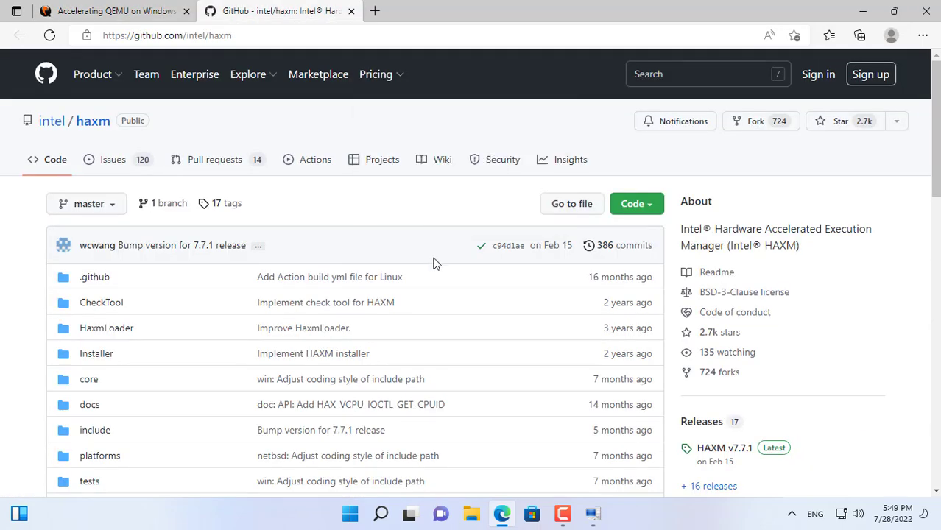
pyautogui.scroll(-7, 434, 263)
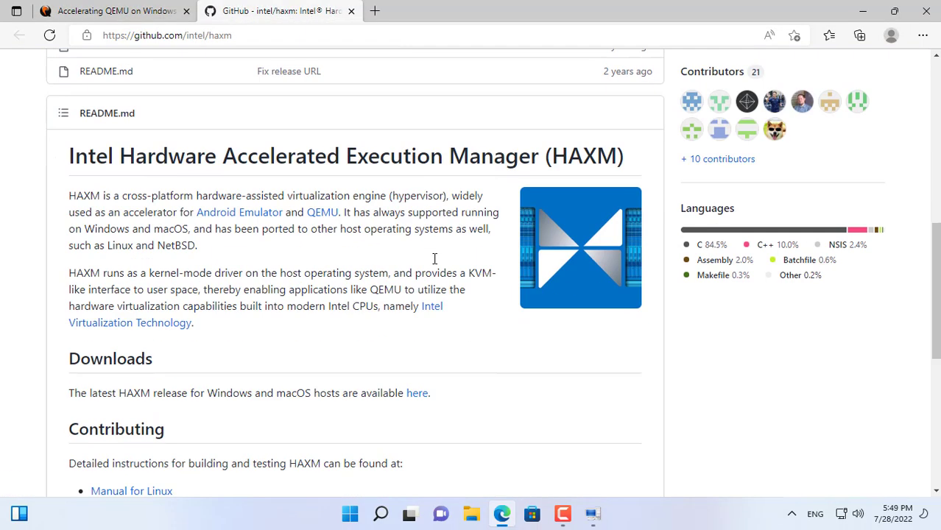
pyautogui.click(417, 395)
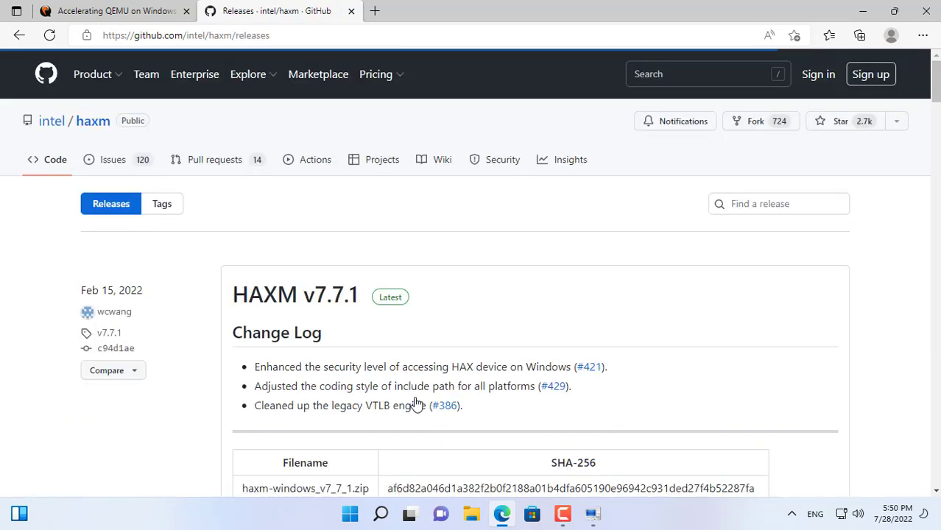
pyautogui.scroll(-3, 431, 391)
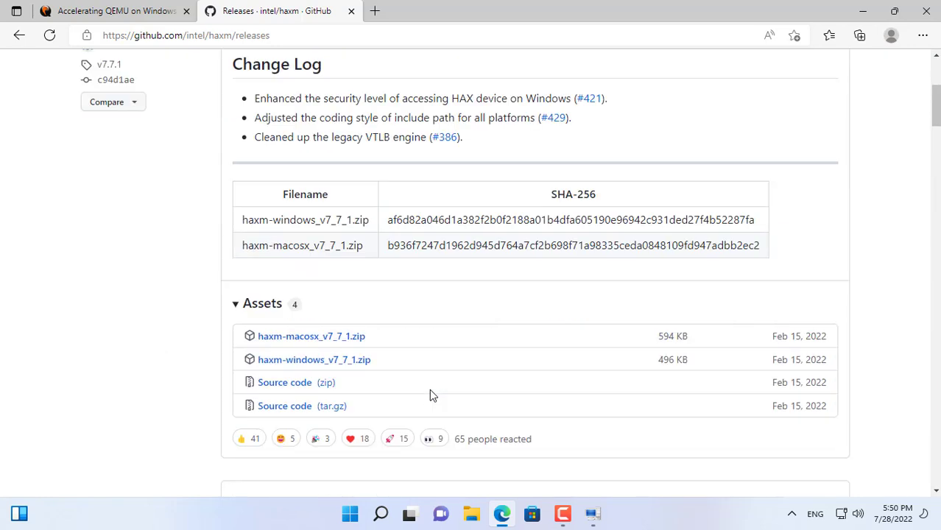
pyautogui.click(319, 361)
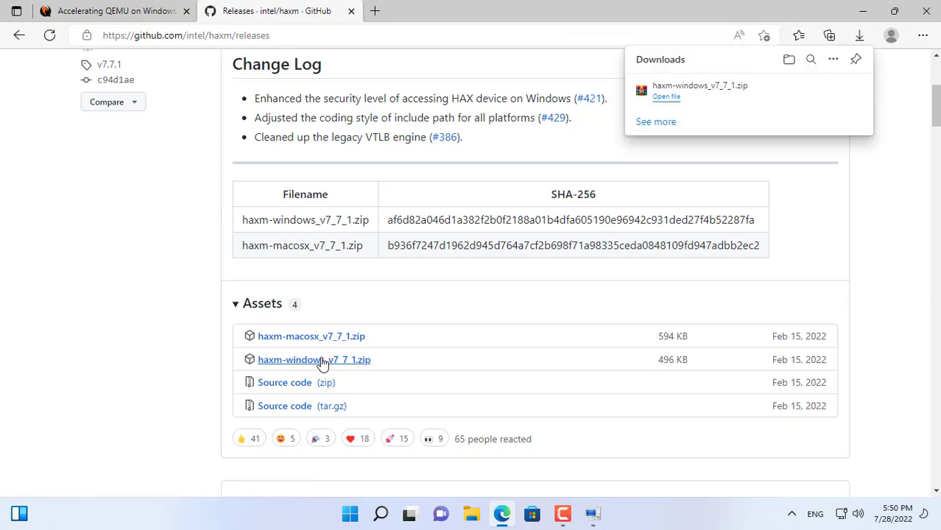
# Show the downloaded archive in its folder and extract it to haxm-windows_v7_7_1.
pyautogui.moveTo(668, 101)
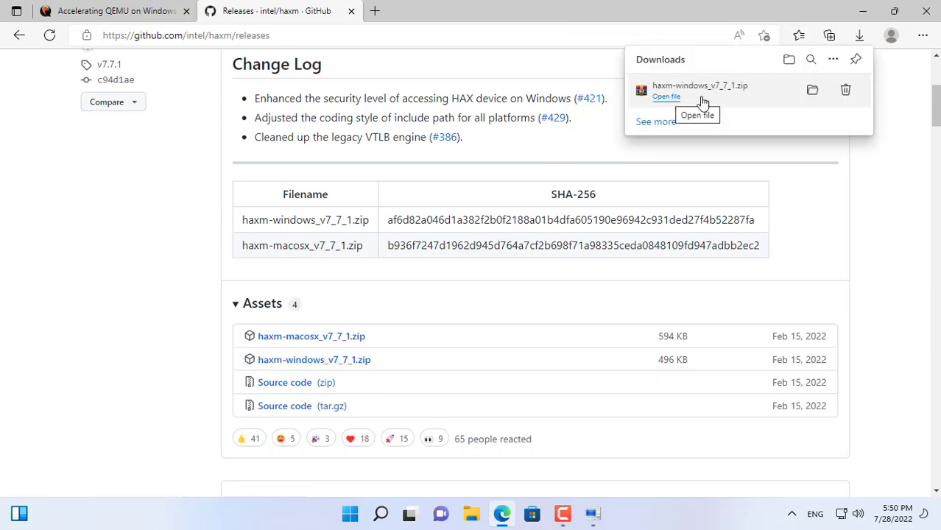
pyautogui.click(811, 91)
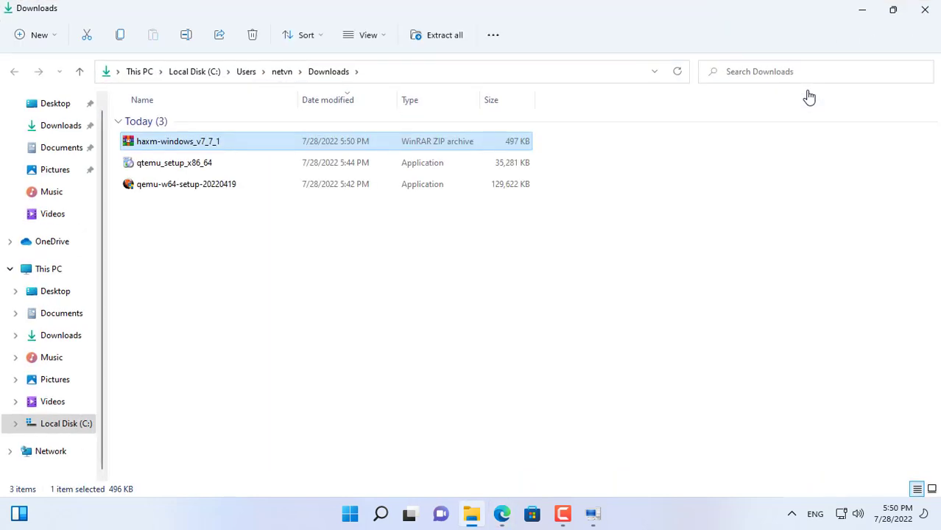
pyautogui.rightClick(230, 142)
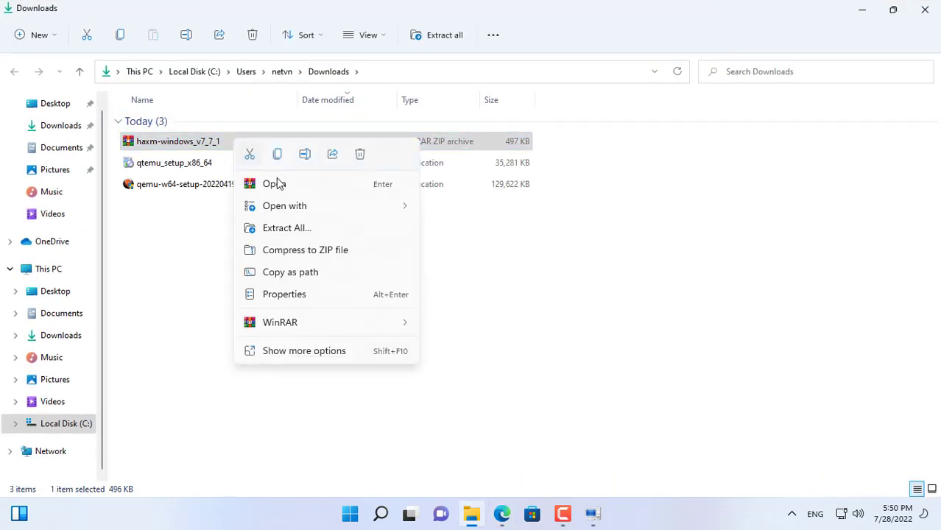
pyautogui.moveTo(329, 331)
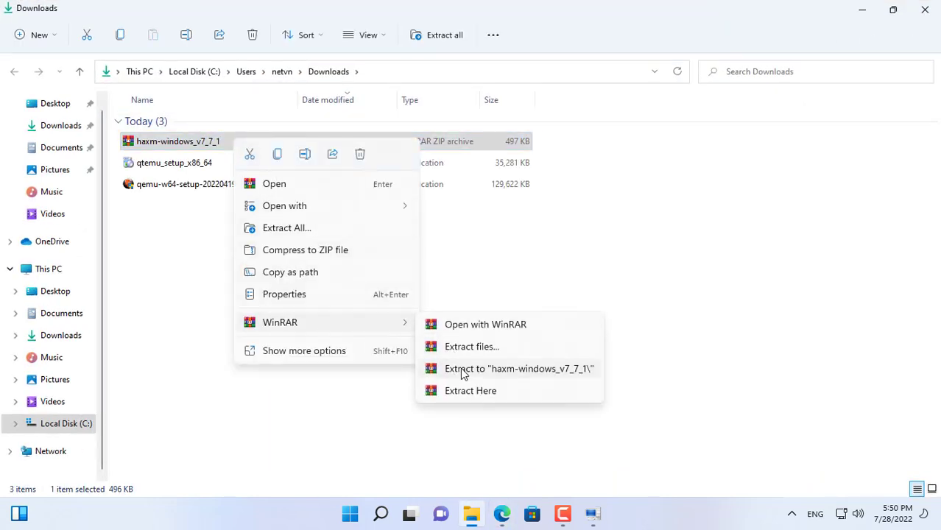
pyautogui.click(462, 373)
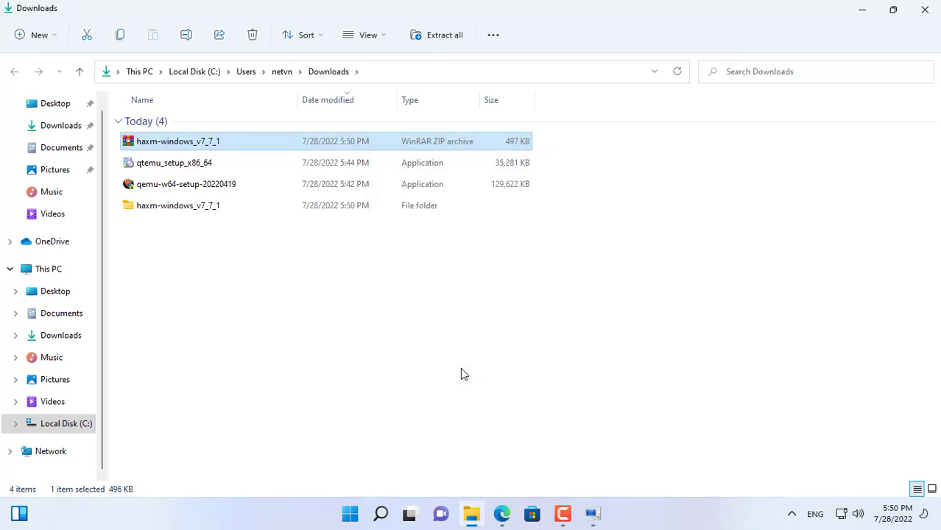
# Run haxm-7.7.1-setup from the extracted folder, complete the HAXM installation, and close the folder window.
pyautogui.doubleClick(163, 208)
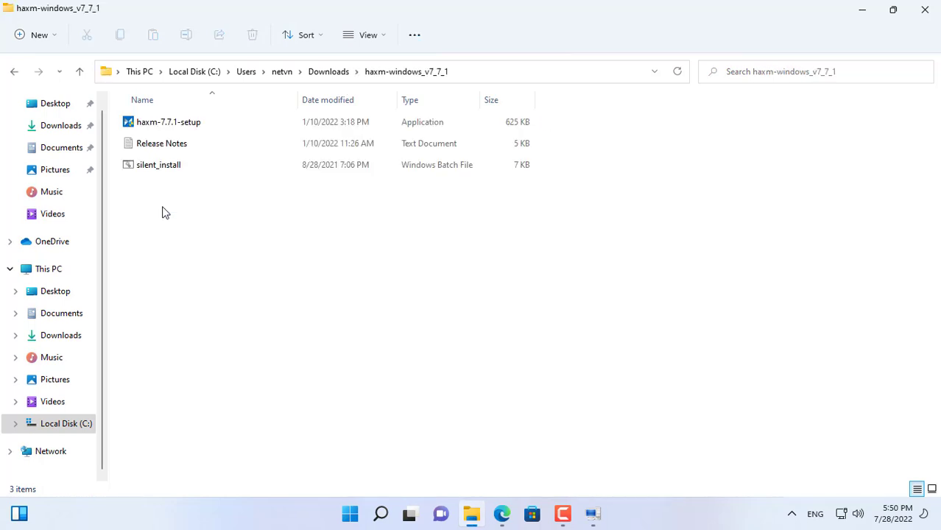
pyautogui.doubleClick(162, 122)
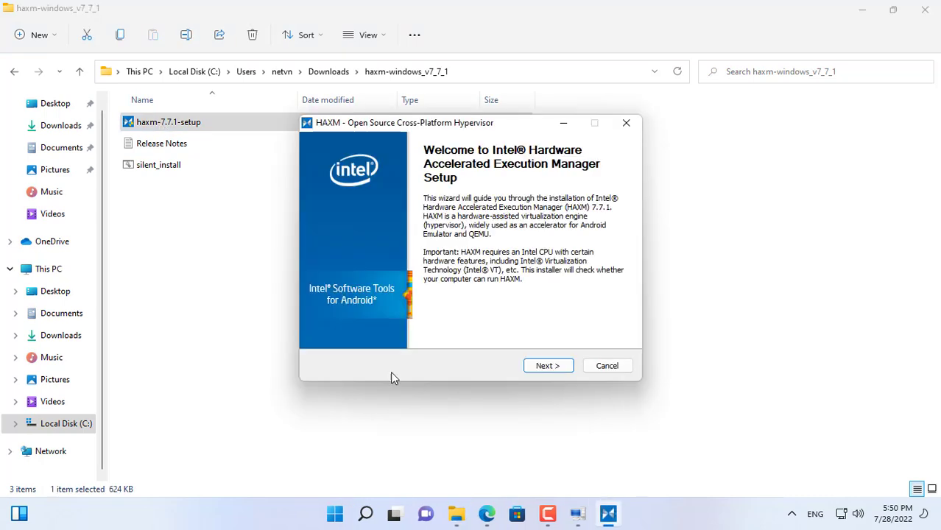
pyautogui.click(560, 366)
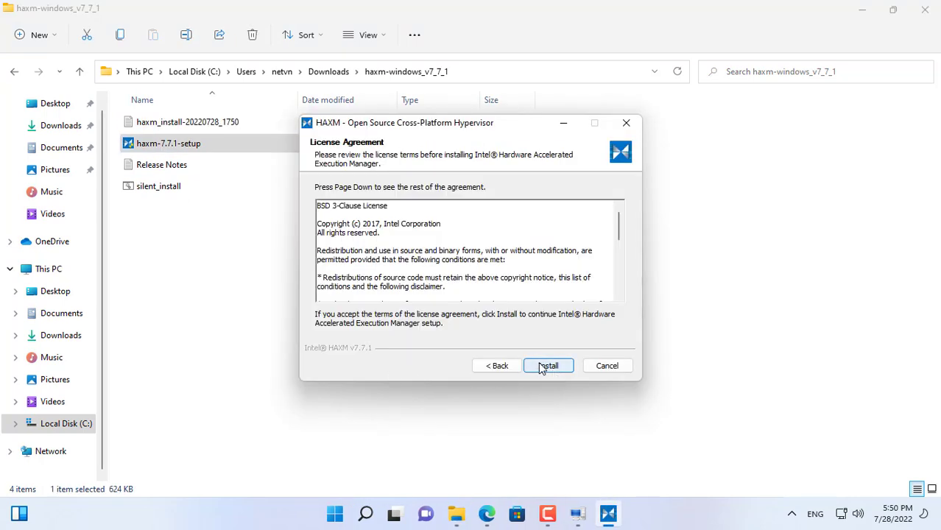
pyautogui.click(558, 370)
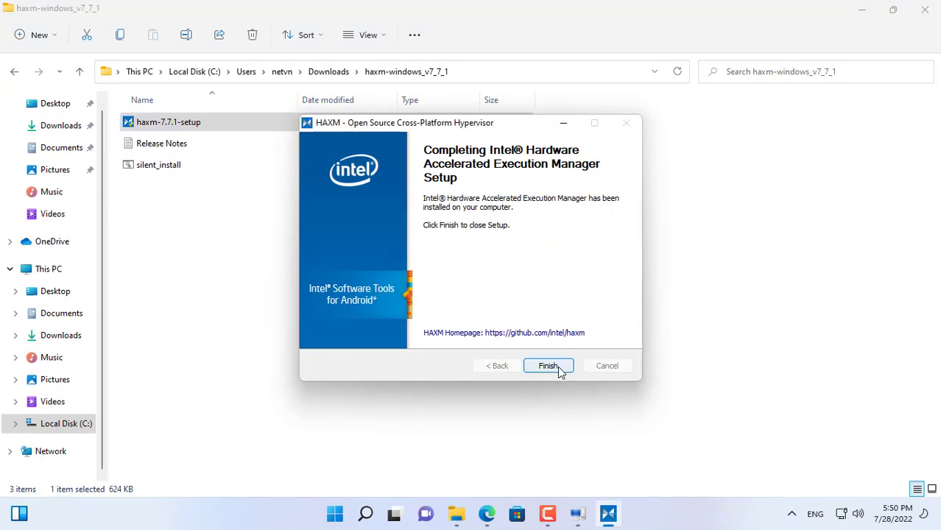
pyautogui.click(558, 370)
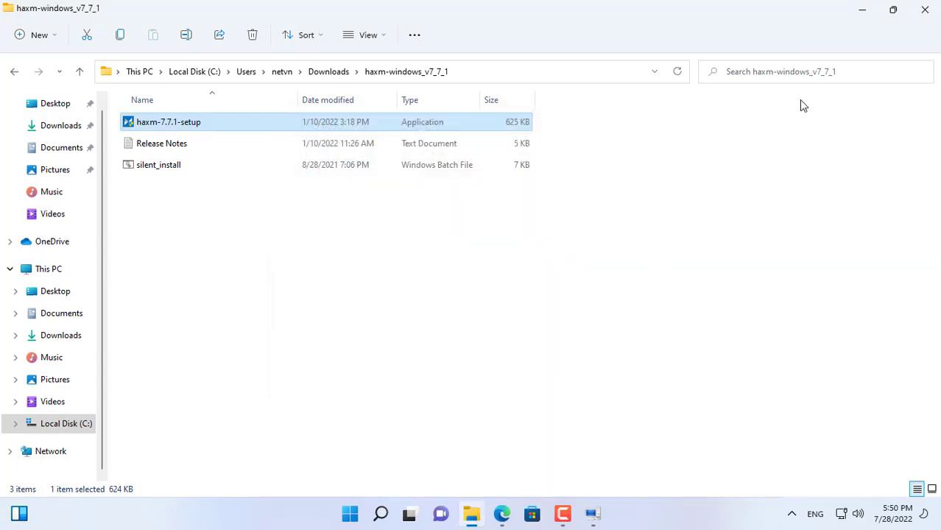
pyautogui.click(933, 12)
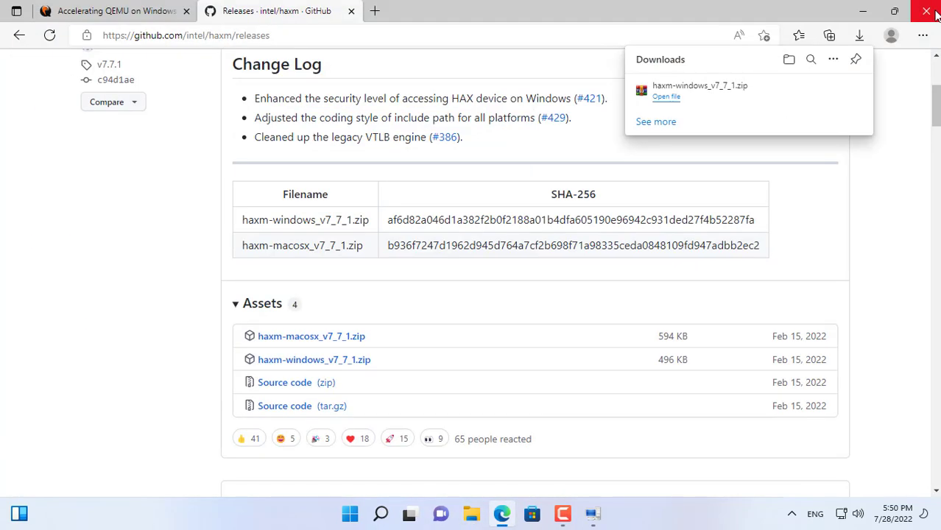
# Close the browser and relaunch QtEmu from the desktop shortcut.
pyautogui.click(932, 12)
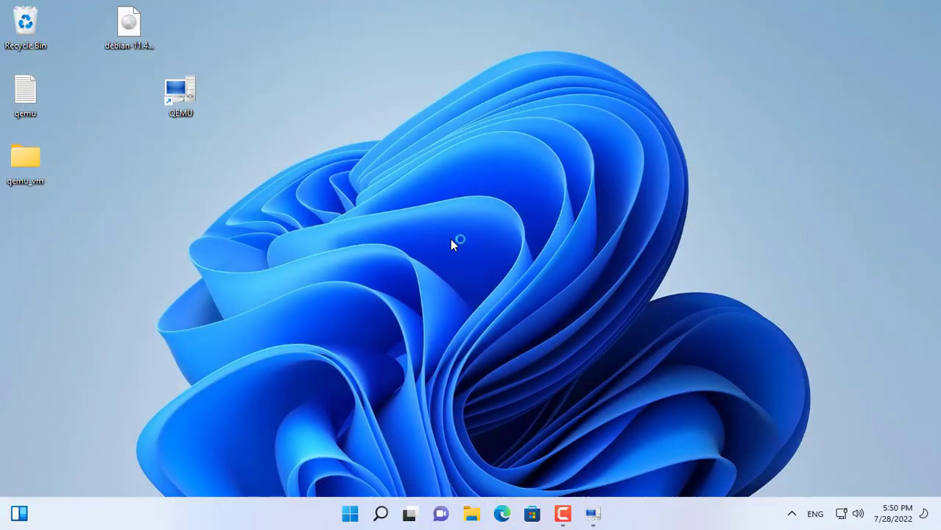
pyautogui.doubleClick(180, 95)
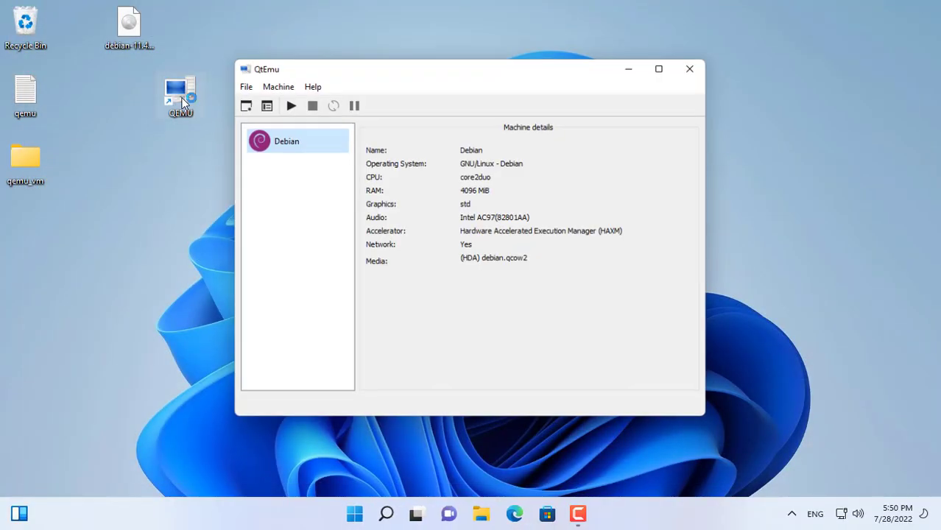
# Start the Debian machine, then close its QEMU window.
pyautogui.click(289, 105)
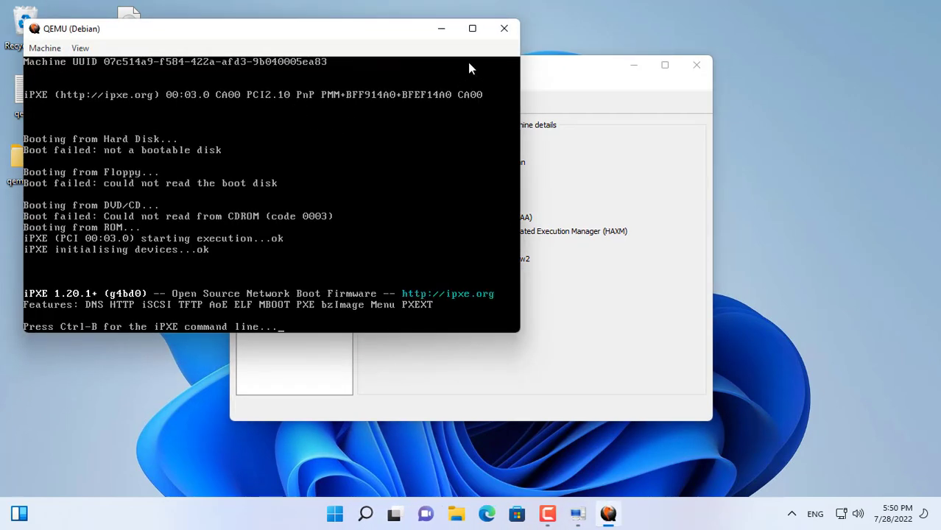
pyautogui.click(504, 33)
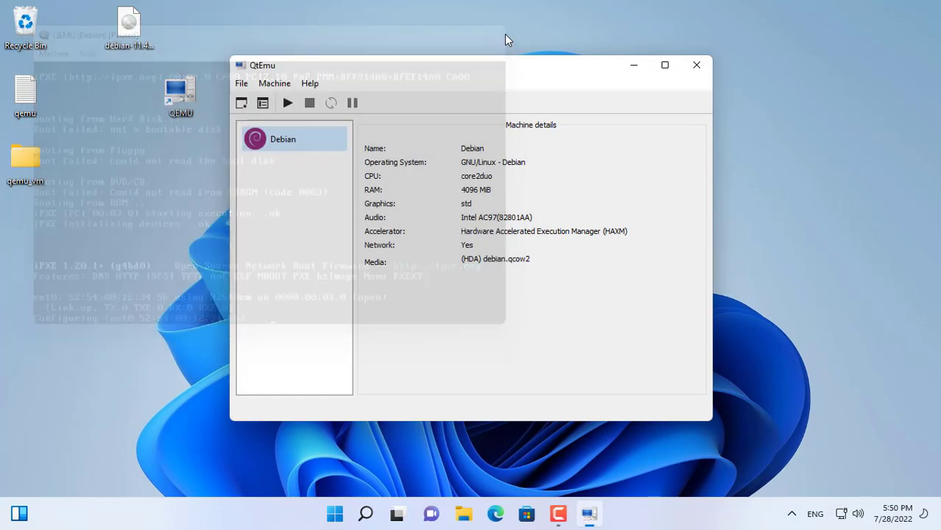
# Open the machine preferences and enable CDROM as a boot device, moving it up the boot order.
pyautogui.click(263, 104)
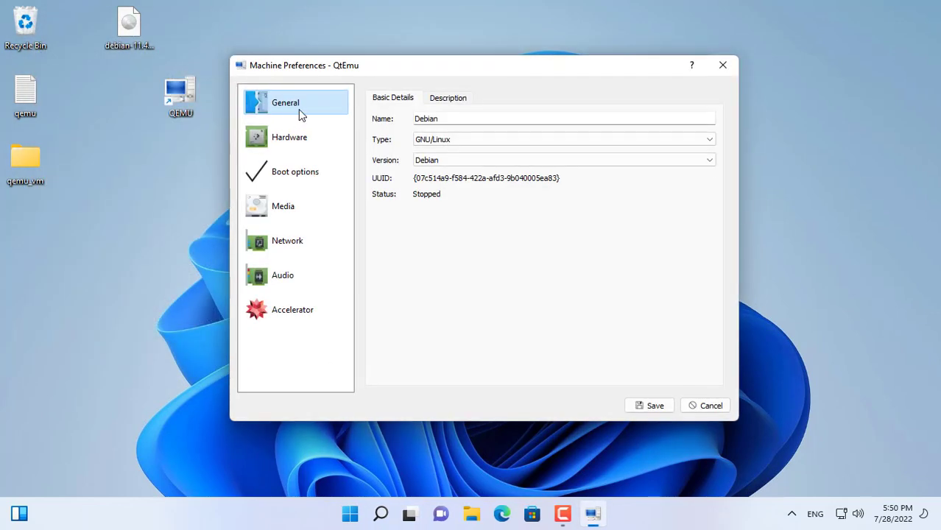
pyautogui.click(304, 149)
pyautogui.click(308, 178)
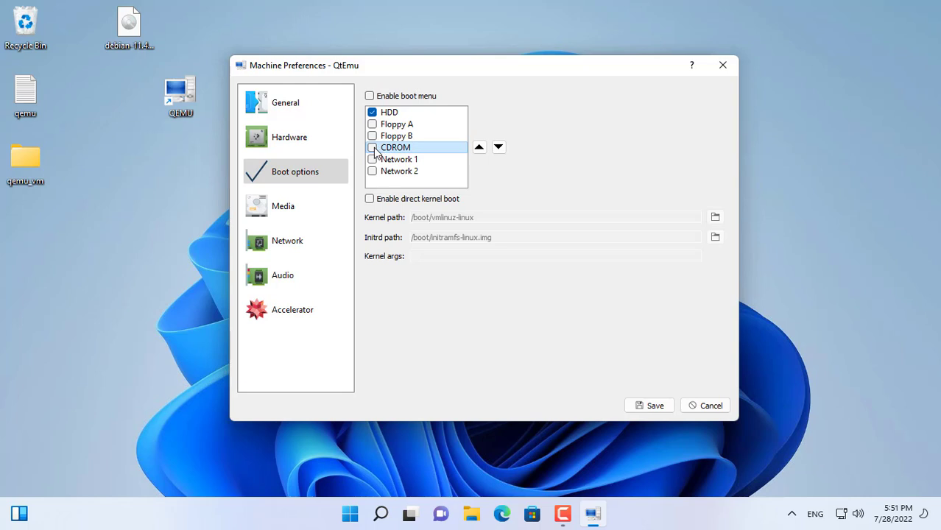
pyautogui.click(479, 148)
pyautogui.click(480, 148)
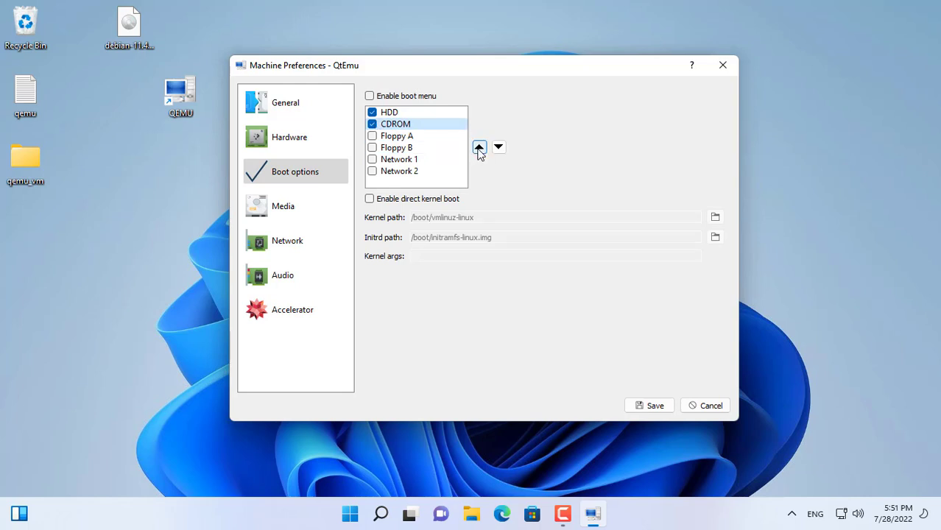
pyautogui.click(480, 148)
# Attach debian-11.4.0-amd64-netinst from the Desktop as the machine's CD-ROM and save the preferences.
pyautogui.click(278, 210)
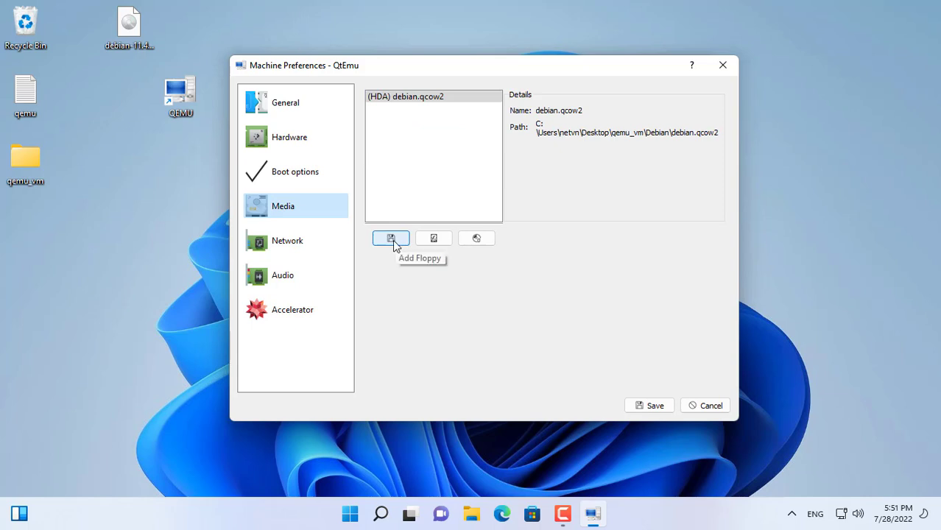
pyautogui.click(479, 240)
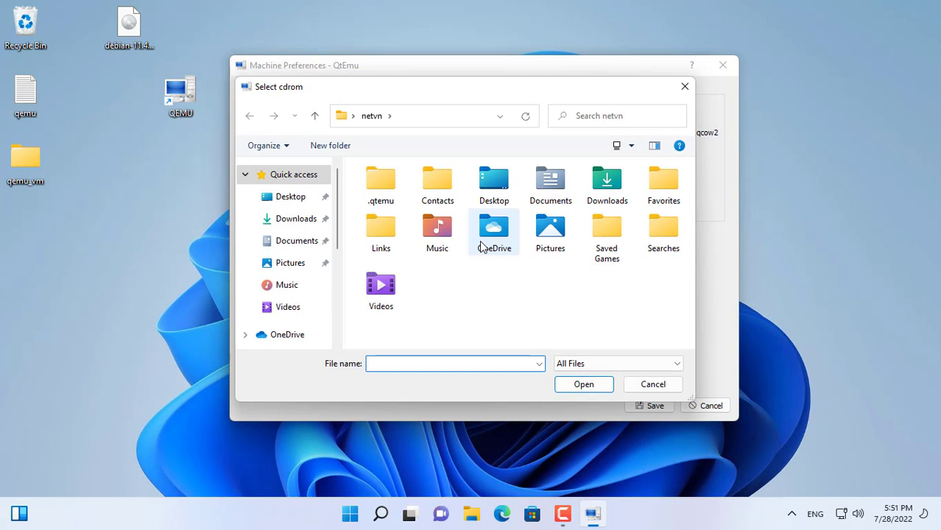
pyautogui.click(299, 201)
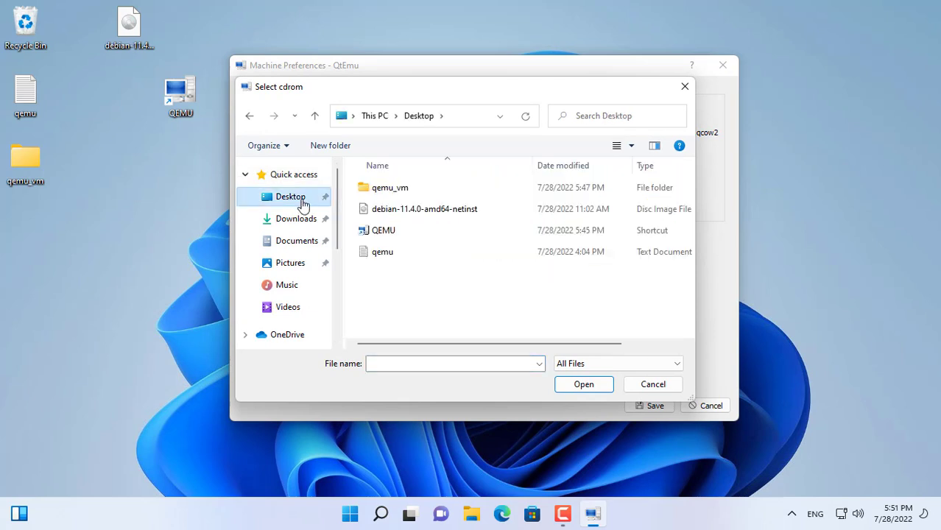
pyautogui.click(382, 212)
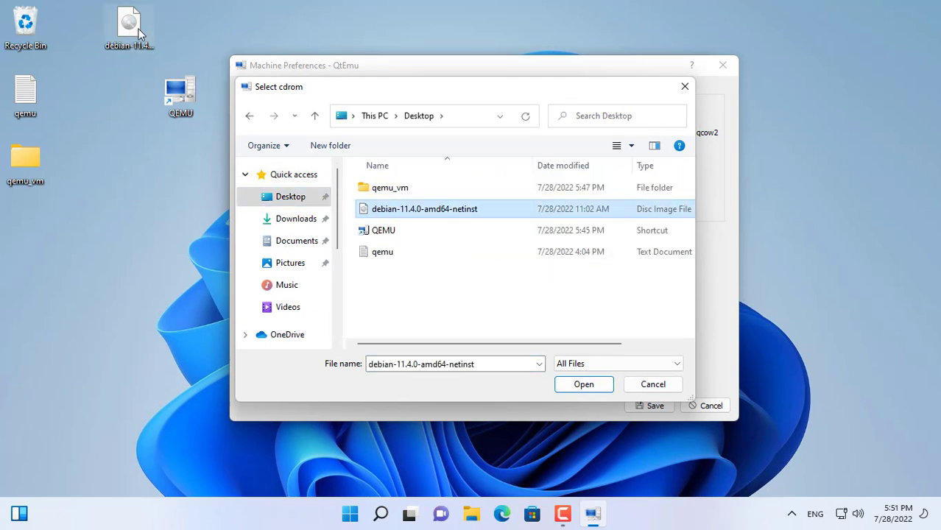
pyautogui.click(568, 389)
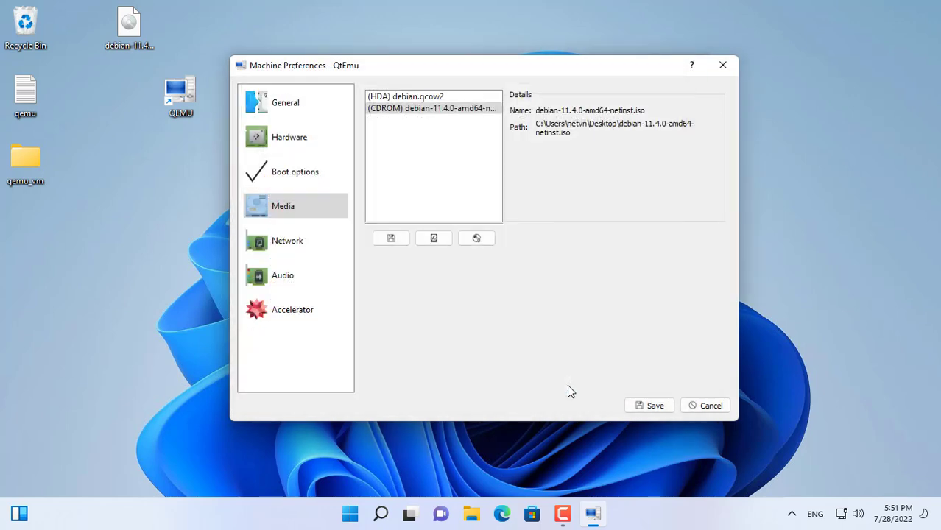
pyautogui.click(653, 410)
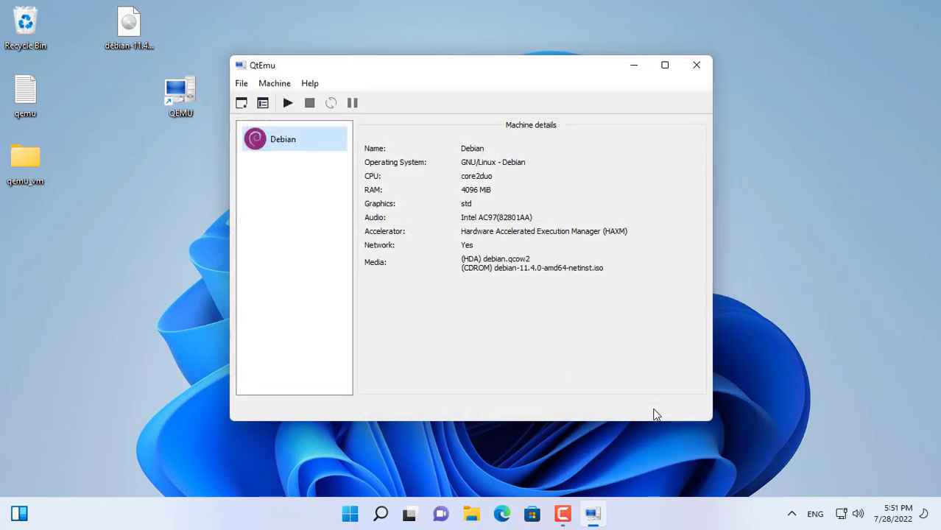
# Start the Debian machine, maximize its window and switch it to full screen.
pyautogui.click(288, 104)
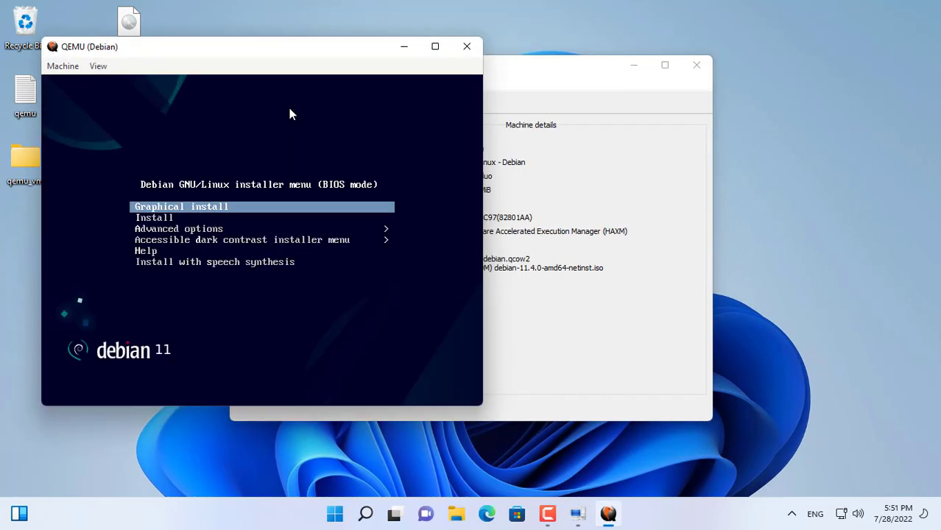
pyautogui.click(434, 49)
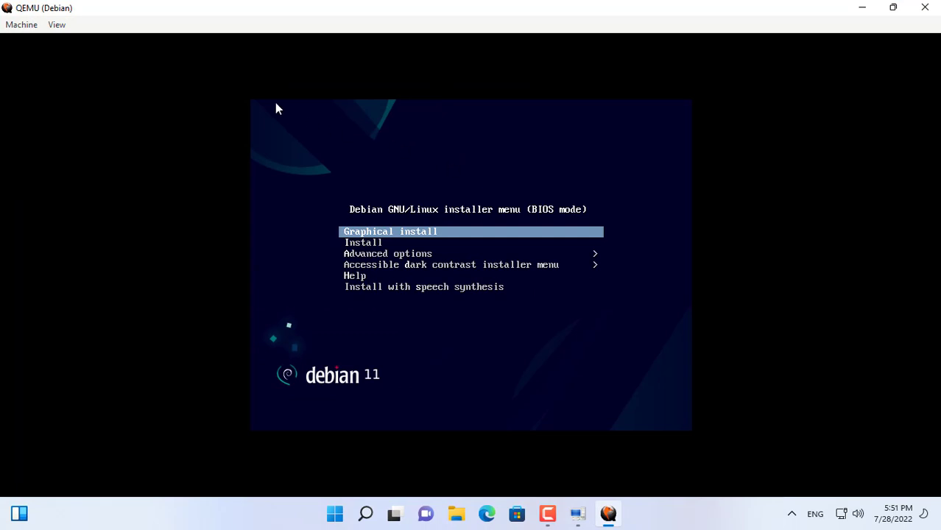
pyautogui.click(57, 25)
pyautogui.click(69, 40)
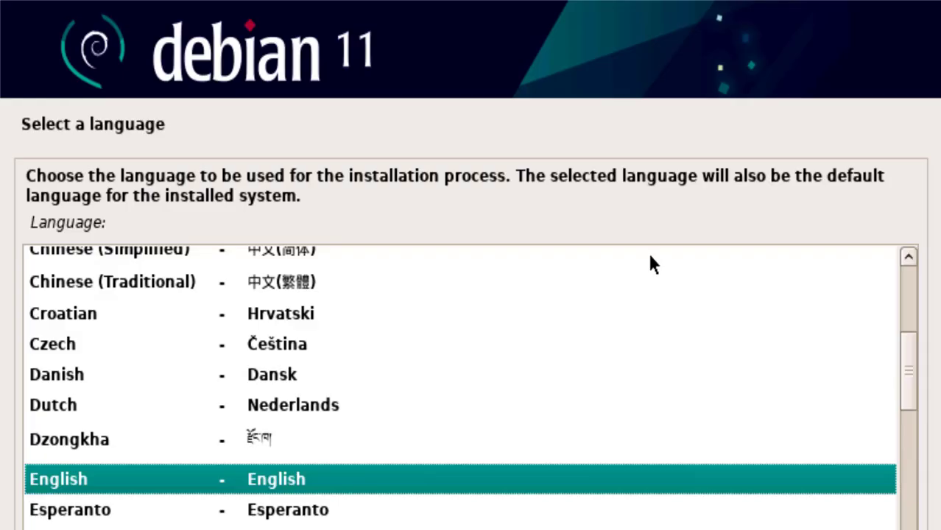
# Leave full screen, release the mouse grab and reposition the QEMU window on the desktop.
pyautogui.hotkey('ctrl', 'alt', 'f')
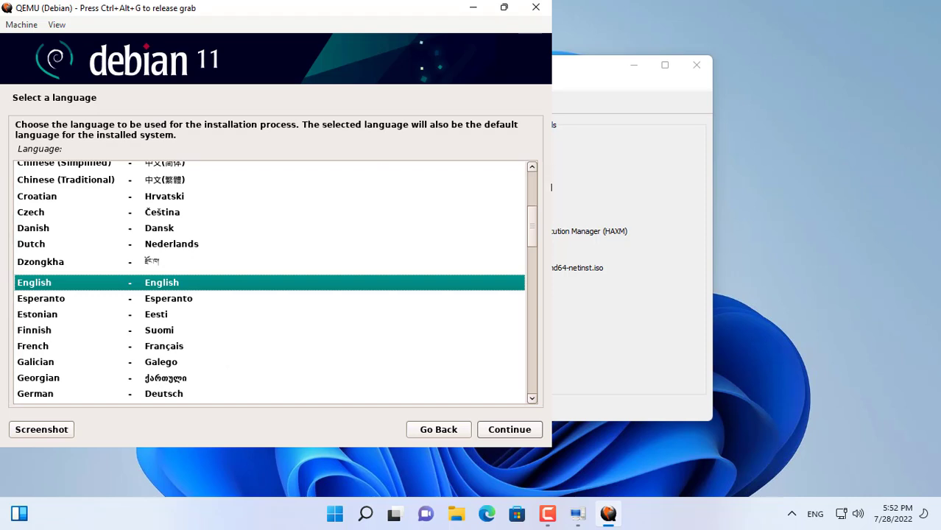
pyautogui.hotkey('ctrl', 'alt', 'g')
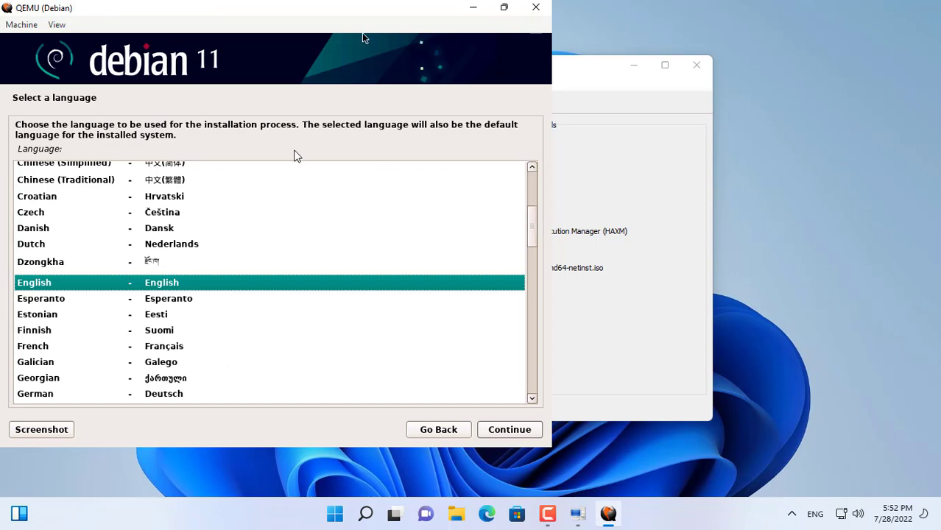
pyautogui.moveTo(264, 16); pyautogui.dragTo(455, 19)
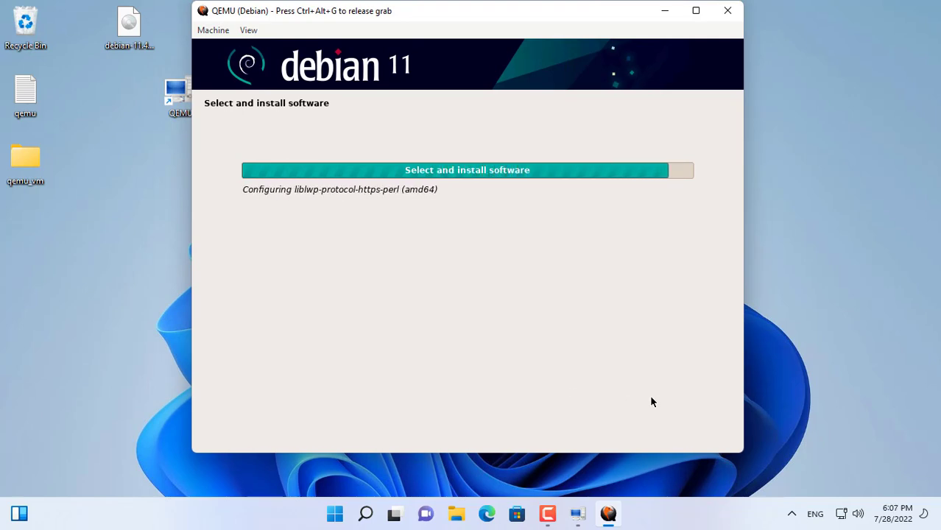
# Continue the installer and open the installed Debian desktop's application overview.
pyautogui.press('Return')
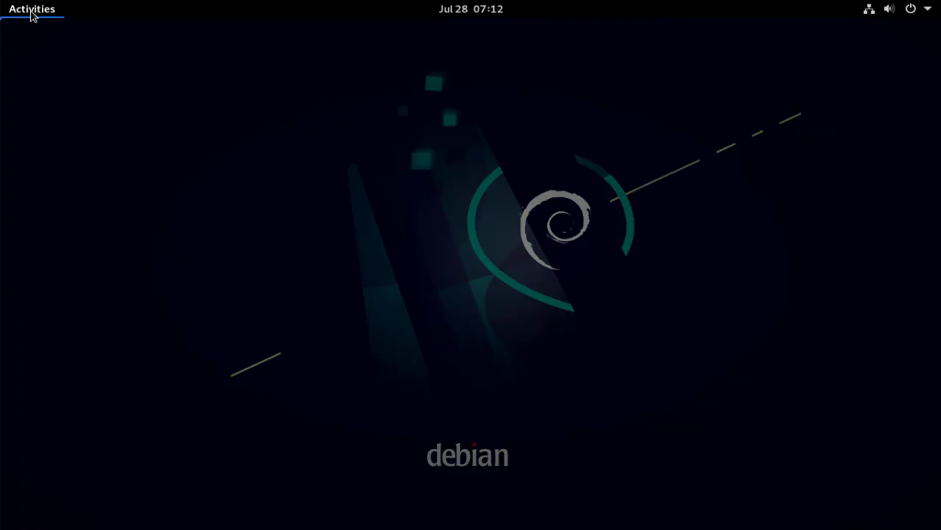
pyautogui.click(31, 13)
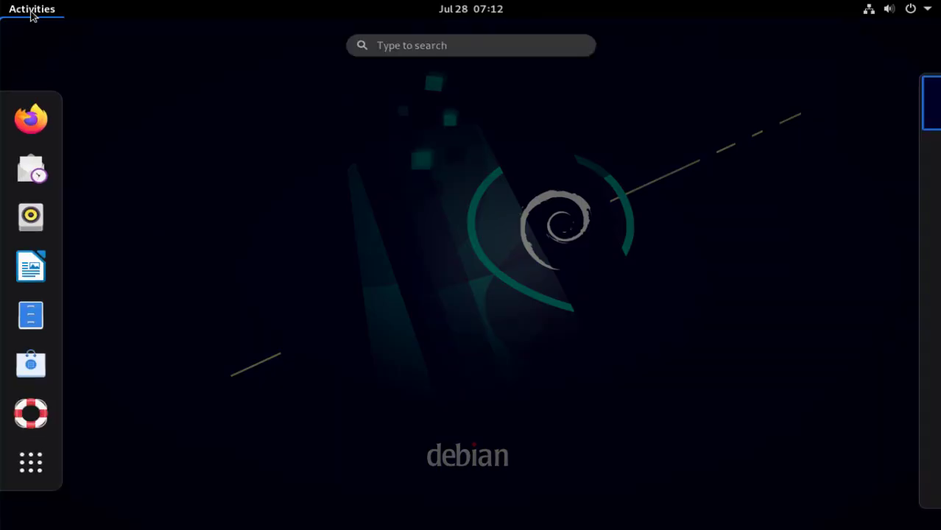
pyautogui.click(47, 456)
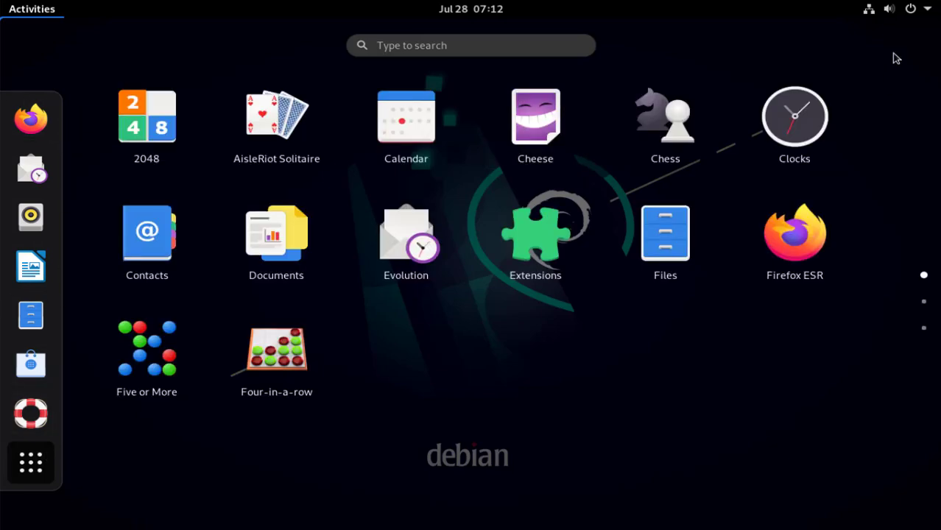
# Power off the installed Debian system from the system menu.
pyautogui.click(914, 12)
pyautogui.click(816, 155)
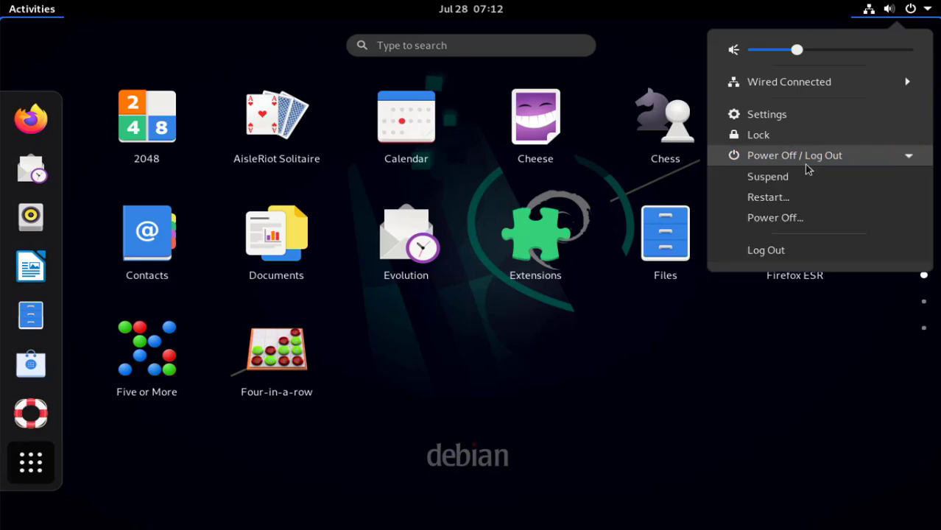
pyautogui.click(782, 229)
pyautogui.click(567, 317)
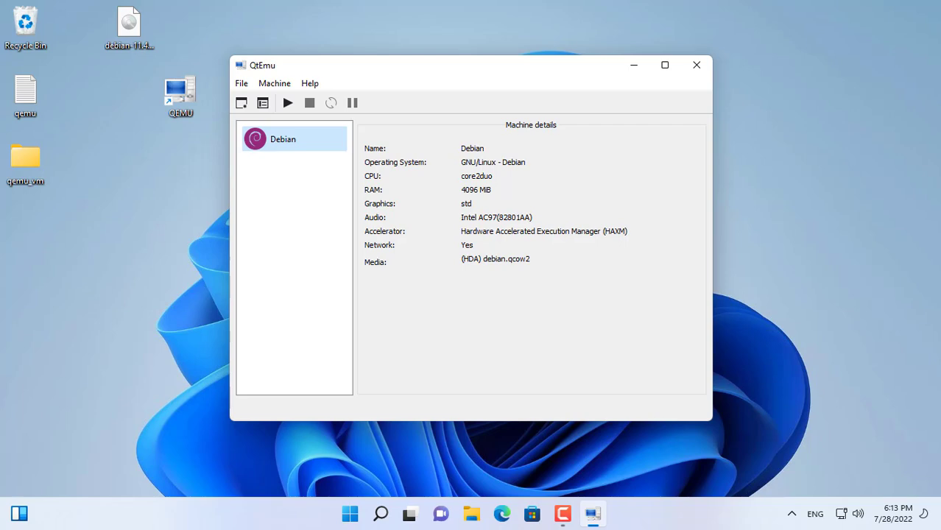
# Close QtEmu and open the Debian folder inside qemu_vm on the desktop.
pyautogui.click(696, 64)
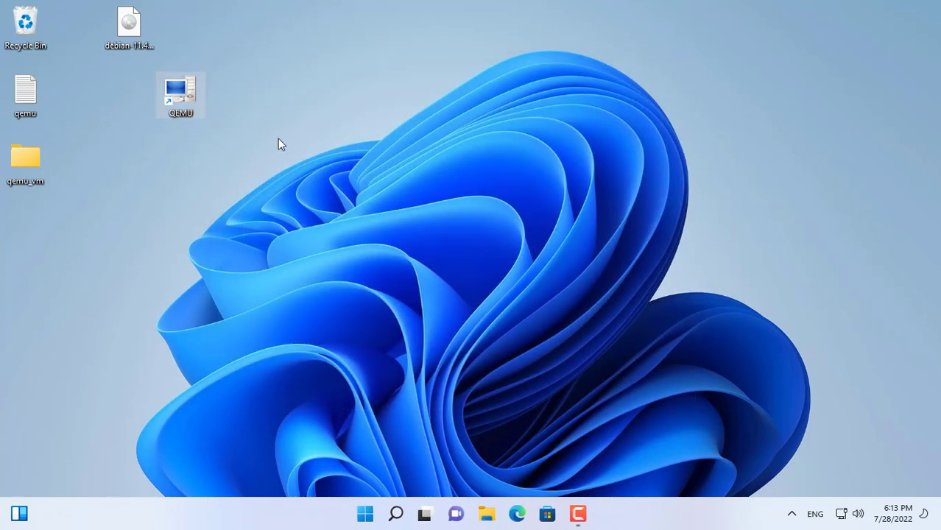
pyautogui.doubleClick(37, 160)
pyautogui.doubleClick(166, 122)
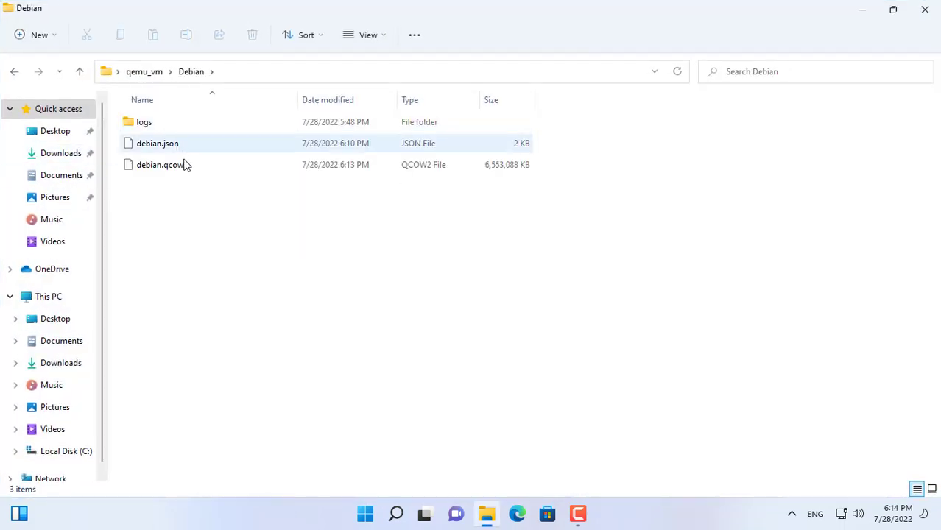
# Open the properties of debian.qcow2 and examine its file name and file type.
pyautogui.click(167, 169)
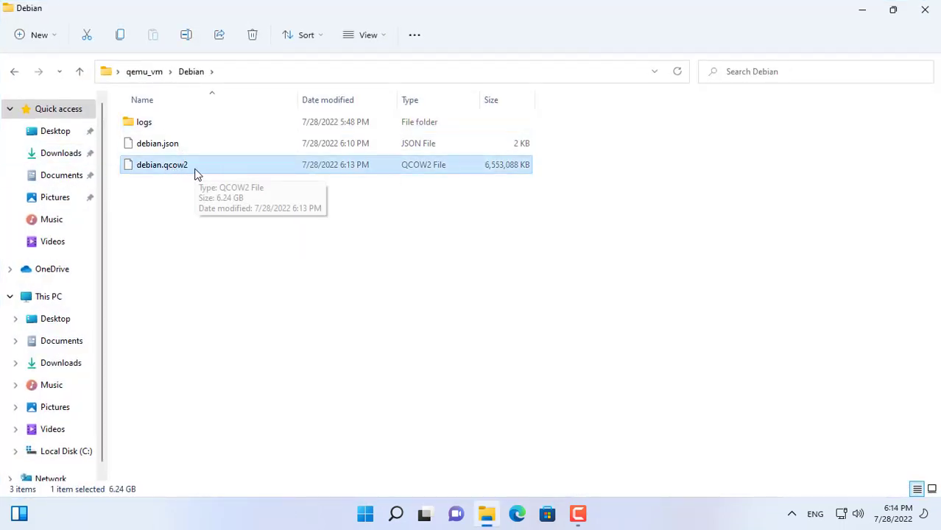
pyautogui.rightClick(196, 174)
pyautogui.click(274, 291)
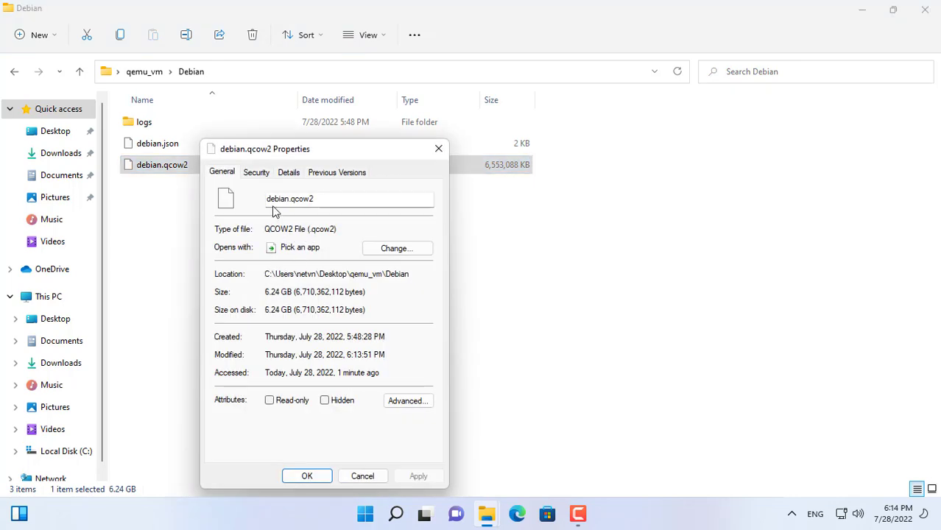
pyautogui.moveTo(321, 199); pyautogui.dragTo(220, 192)
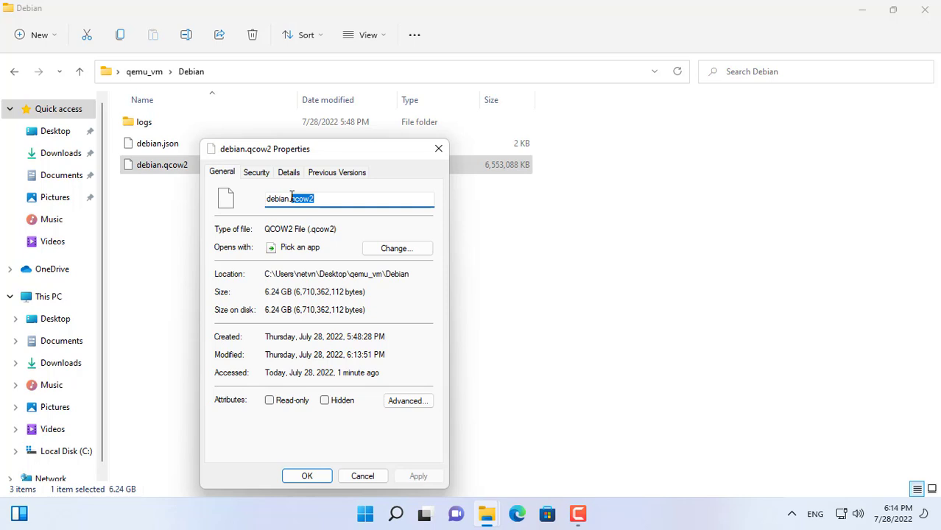
pyautogui.moveTo(318, 230); pyautogui.dragTo(354, 229)
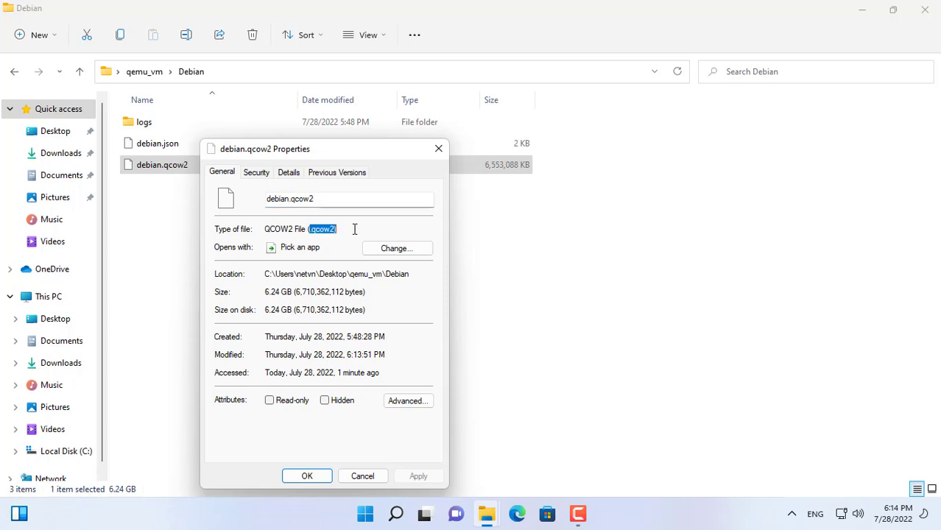